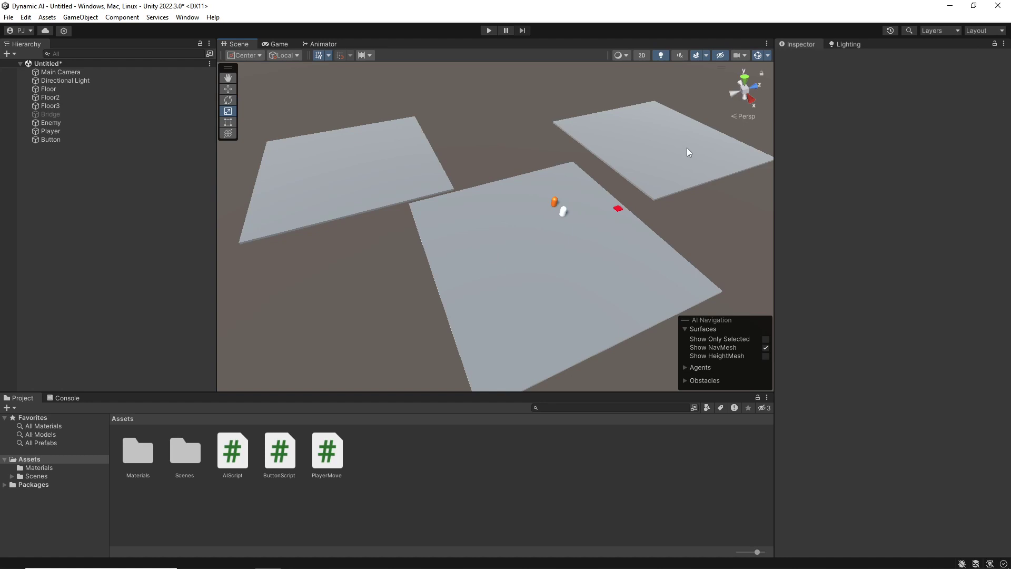
Activate the Bridge object temporarily, examine how it spans the gap beside the red button, and deactivate it again
right_click_drag(405, 218, 517, 248)
middle_click_drag(483, 252, 528, 246)
left_click_drag(528, 247, 526, 253, "alt")
left_click(50, 115)
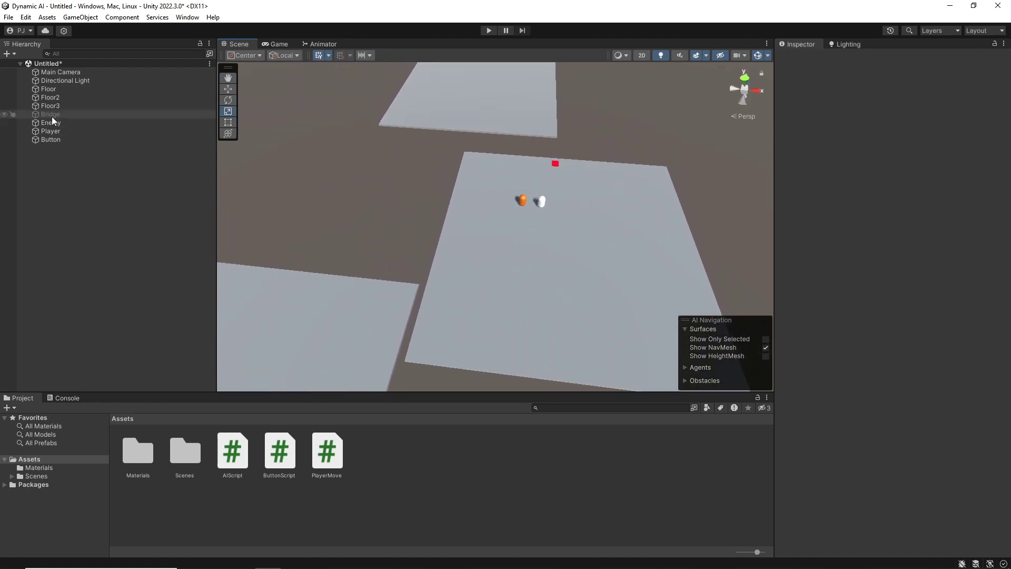
left_click(802, 58)
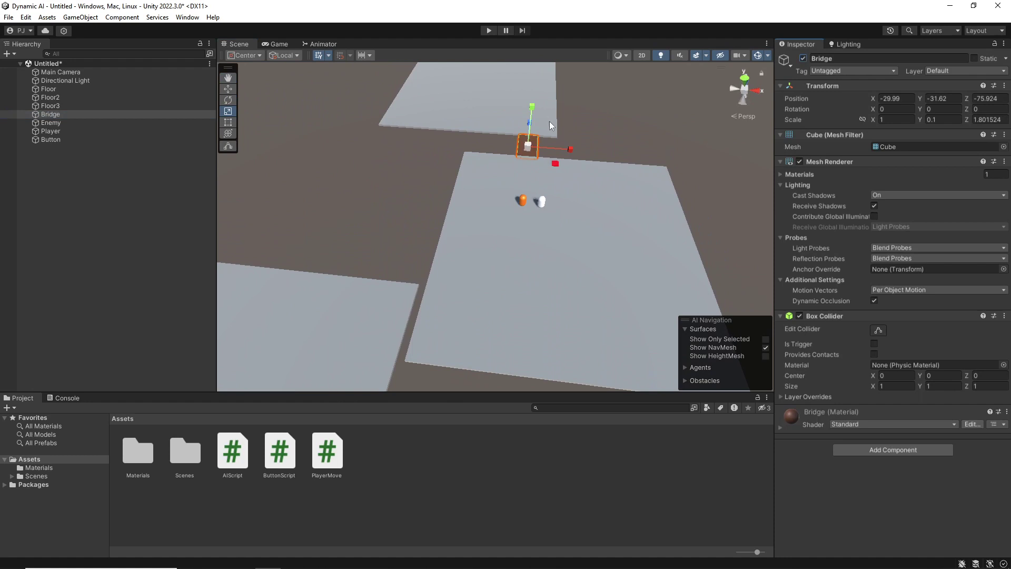
left_click_drag(548, 121, 659, 167, "alt")
right_click_drag(659, 167, 423, 172)
key("d")
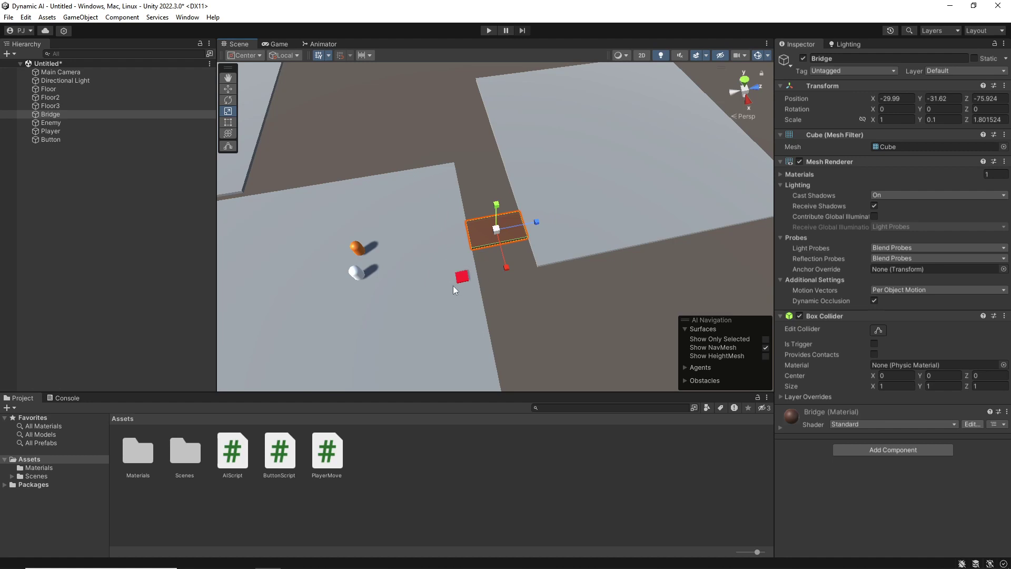
left_click(802, 58)
Examine the gap between the central floor and the neighbouring floor platform across from the capsules
middle_click_drag(408, 204, 479, 220)
right_click_drag(456, 223, 610, 233)
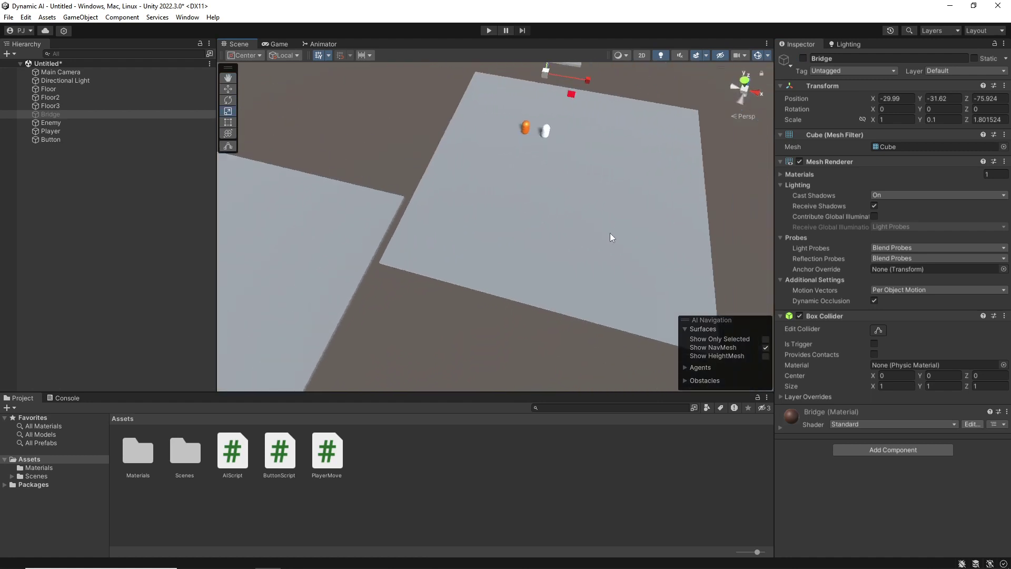
middle_click_drag(512, 231, 530, 233)
scroll(529, 232, "up", 2)
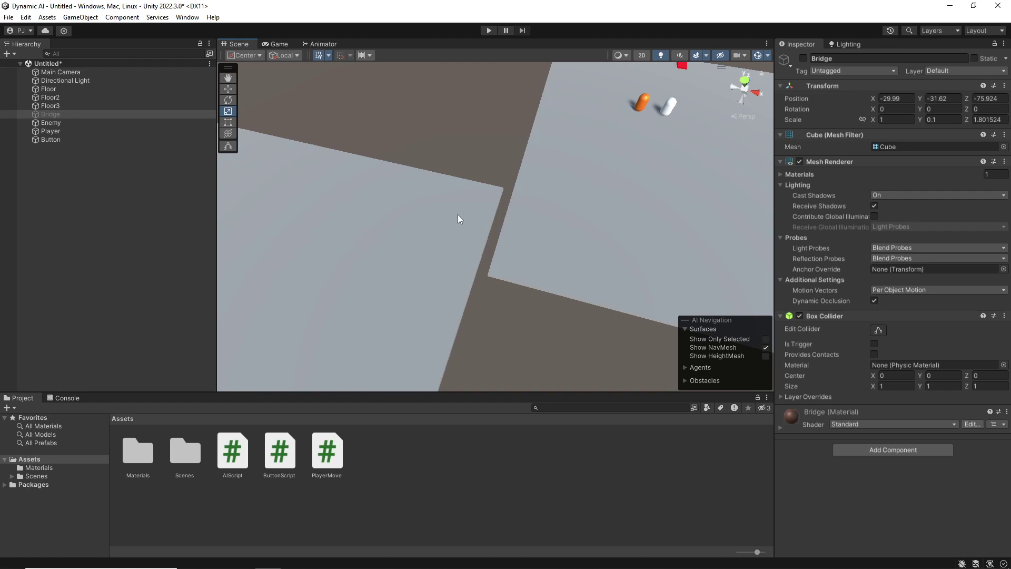
right_click_drag(530, 233, 444, 239)
scroll(453, 242, "down", 6)
middle_click_drag(478, 258, 452, 236)
left_click_drag(452, 236, 435, 221)
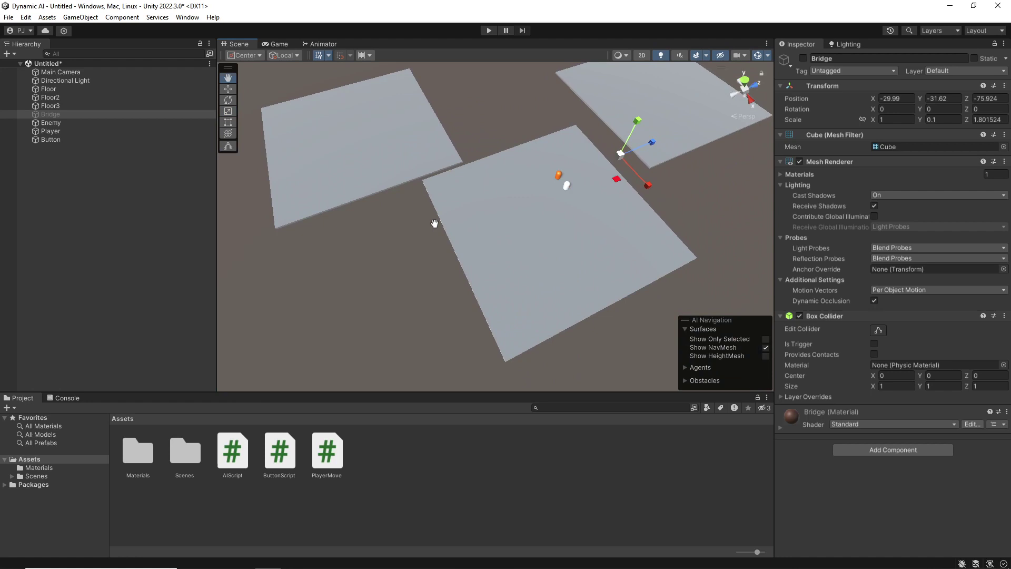
left_click(228, 111)
Inspect the components of the Floor, Bridge and Enemy objects, including the Enemy's Nav Mesh Agent settings
left_click(49, 89)
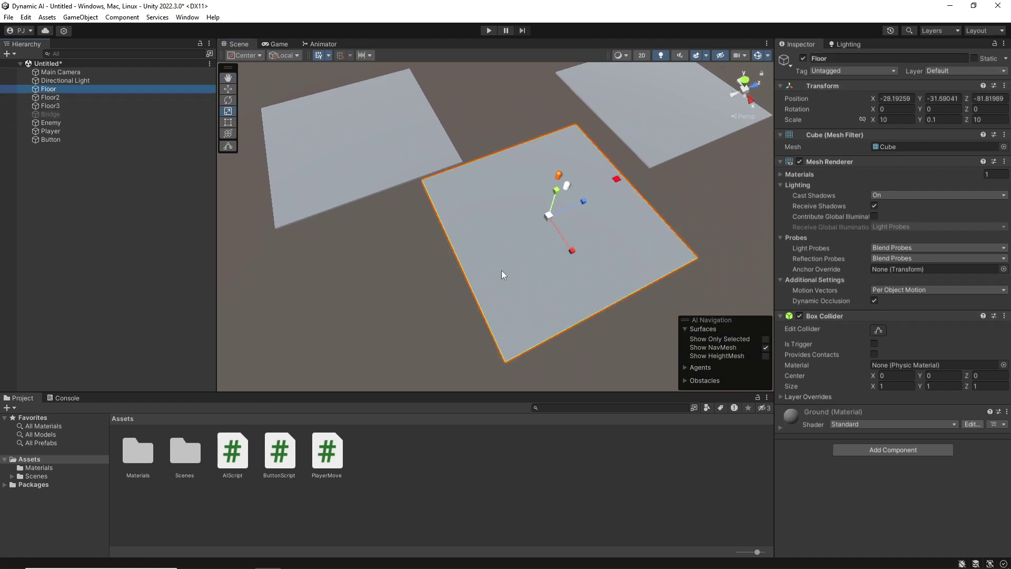
left_click(52, 114)
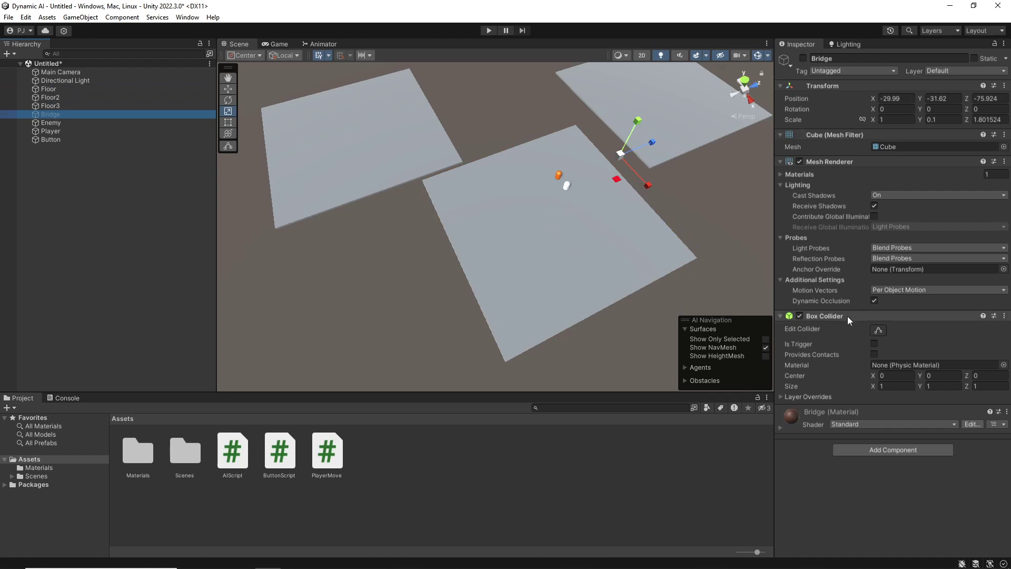
left_click(61, 124)
scroll(566, 208, "up", 8)
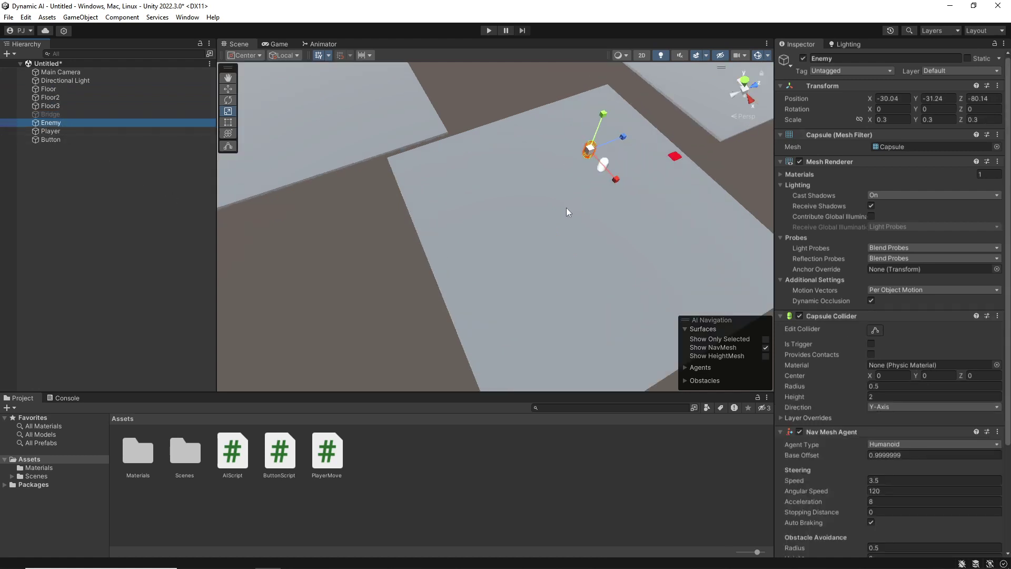
middle_click_drag(676, 105, 570, 197)
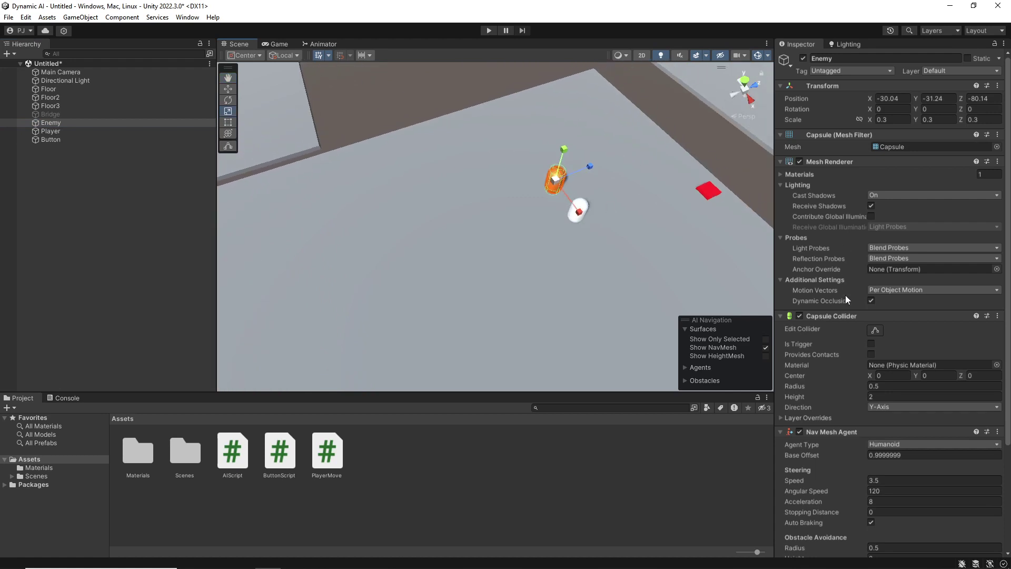
scroll(843, 295, "down", 5)
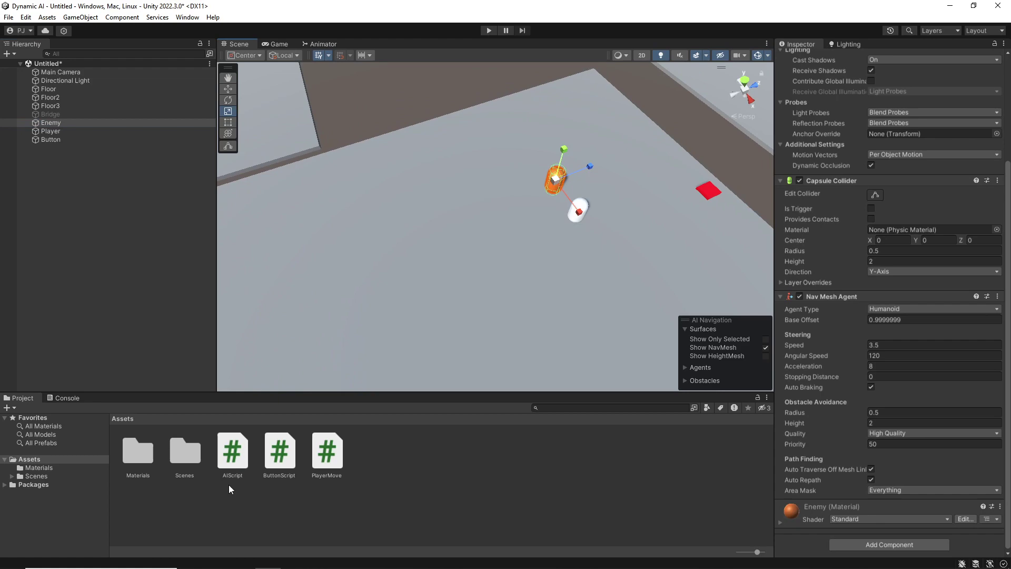
Review the AIScript code in the code editor and attach the script to the Enemy object
double_click(232, 452)
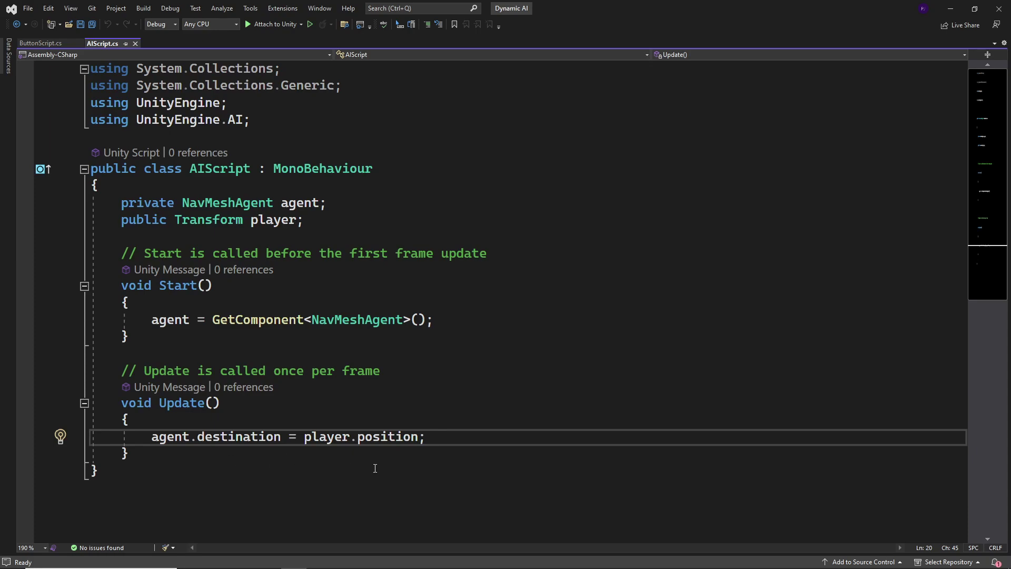
left_click(987, 14)
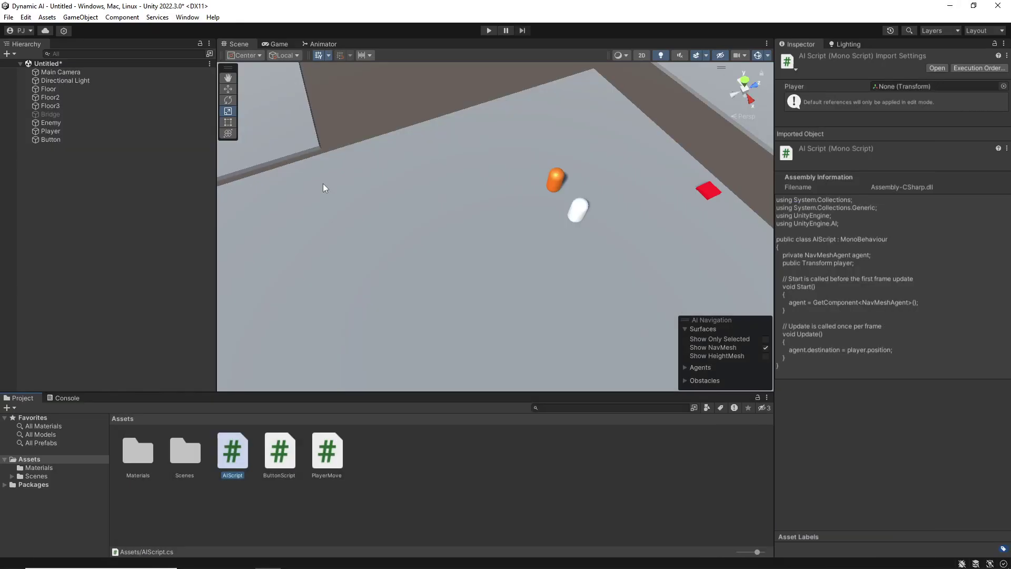
left_click(51, 122)
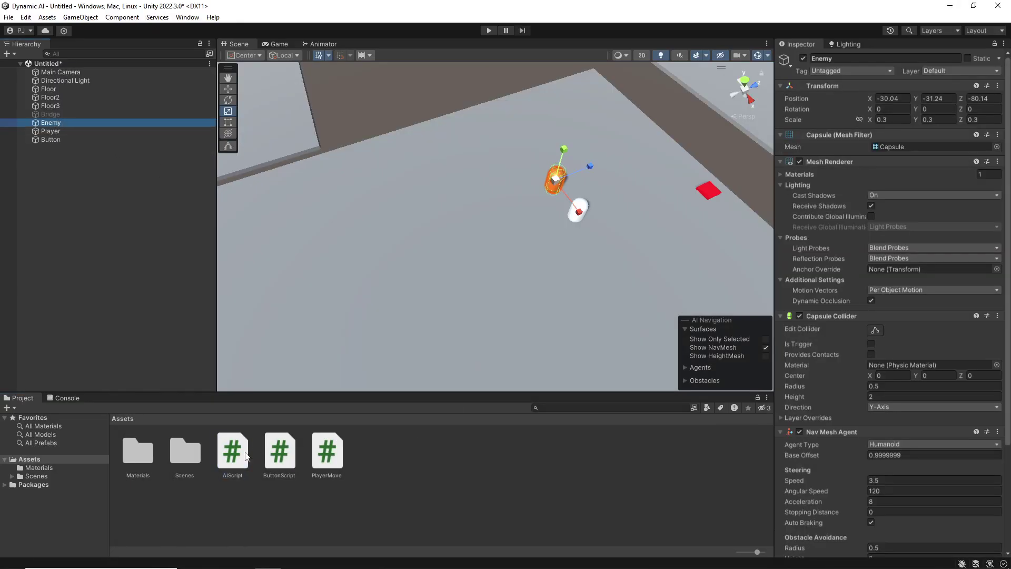
left_click_drag(239, 458, 53, 124)
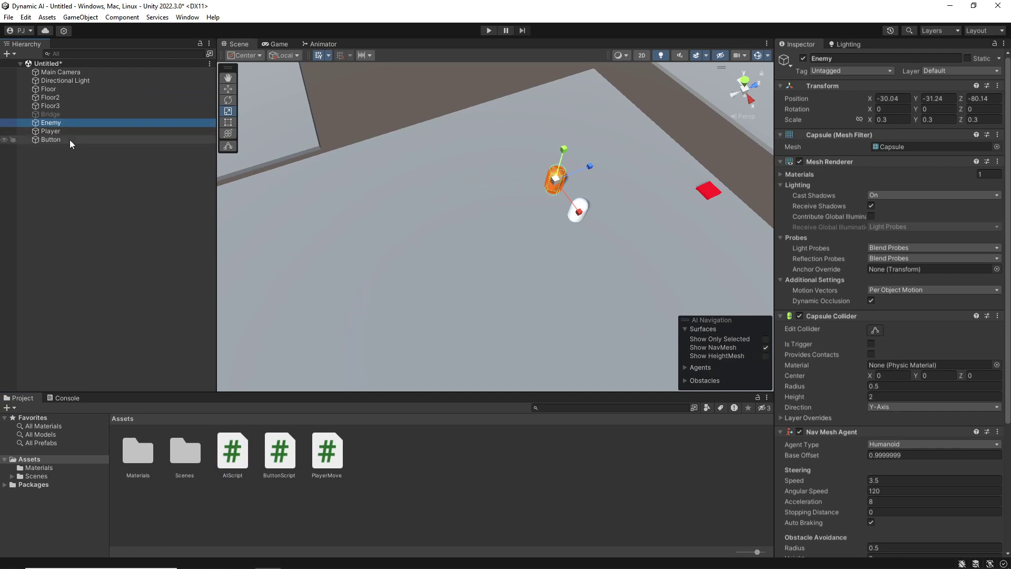
Inspect the Player and Button objects in the scene and check which tag is assigned to the Player
left_click(51, 131)
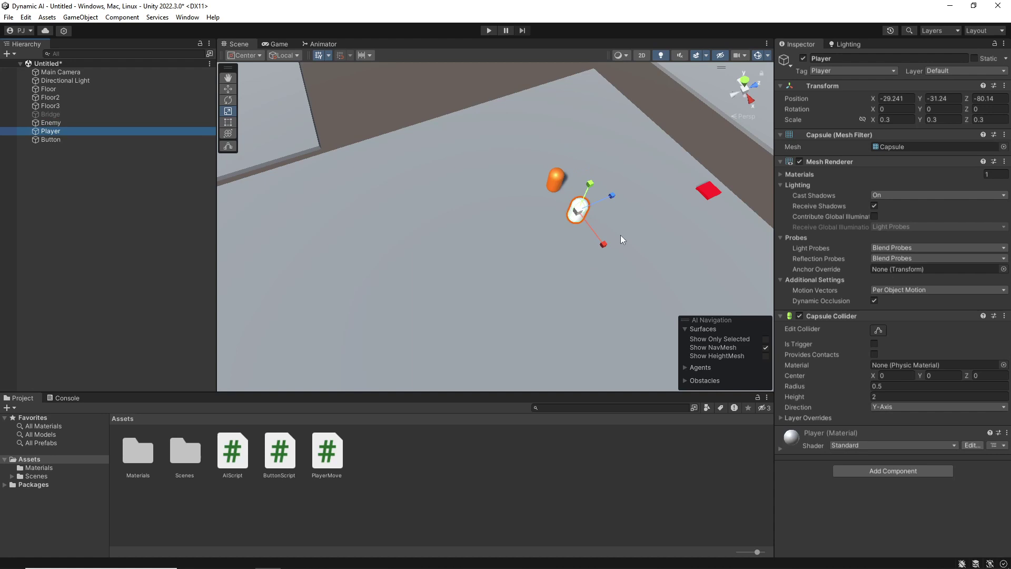
left_click(43, 139)
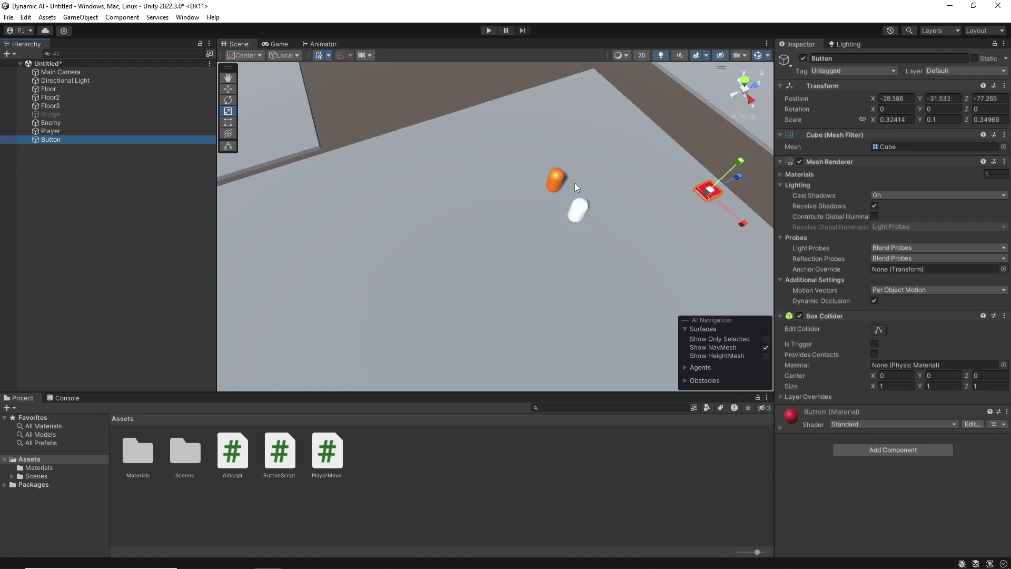
right_click_drag(611, 184, 532, 190)
middle_click_drag(533, 190, 500, 180)
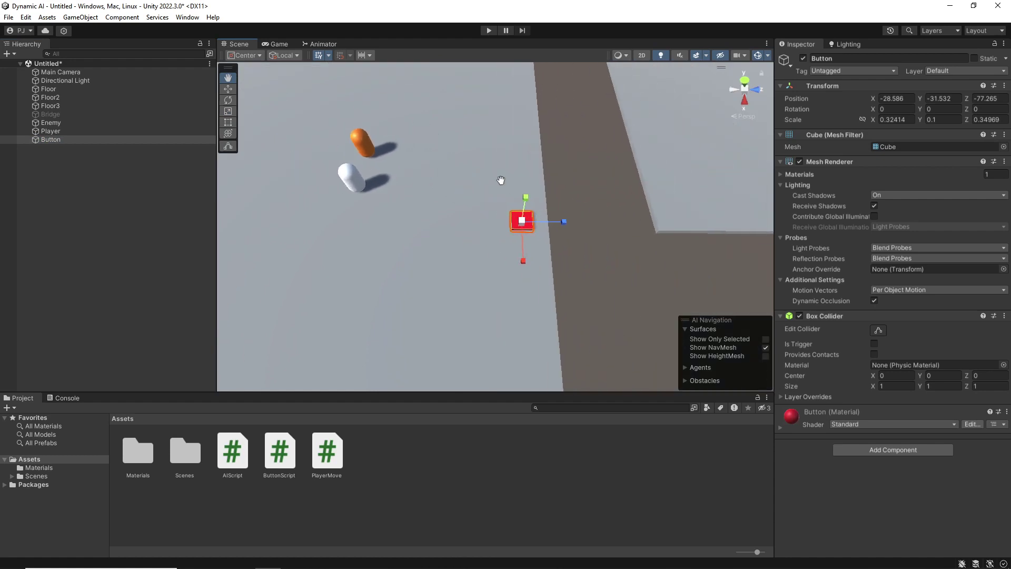
left_click(50, 131)
key("r")
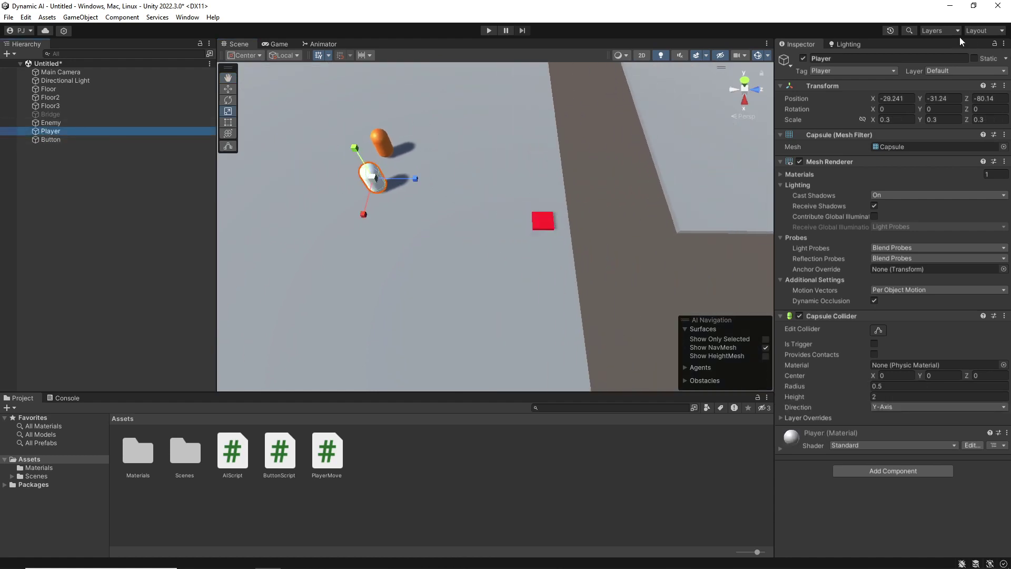
left_click(849, 71)
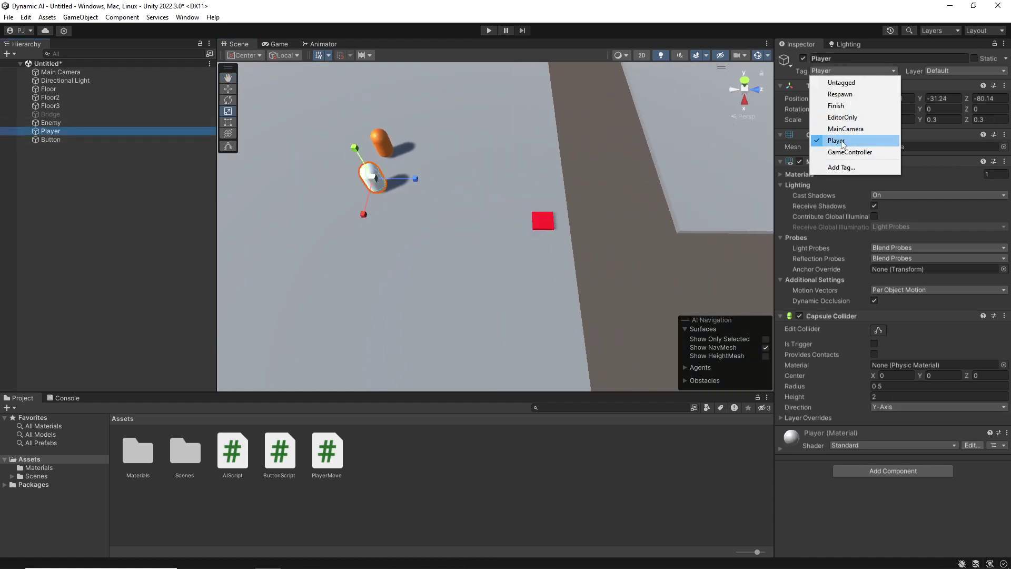
left_click(39, 160)
Make the Button's Box Collider a trigger and add a Rigidbody component with Is Kinematic enabled
left_click(41, 138)
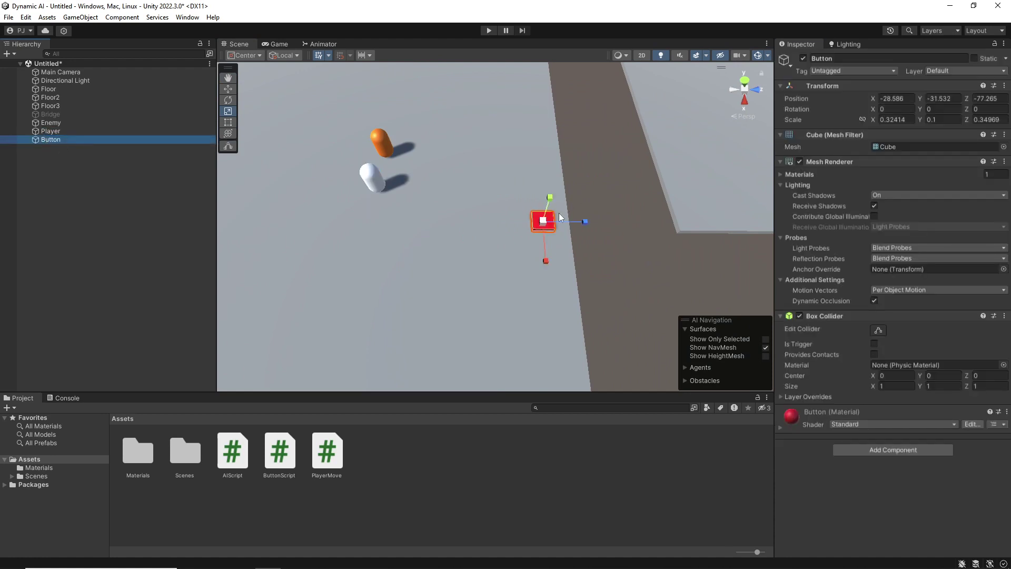
left_click(874, 344)
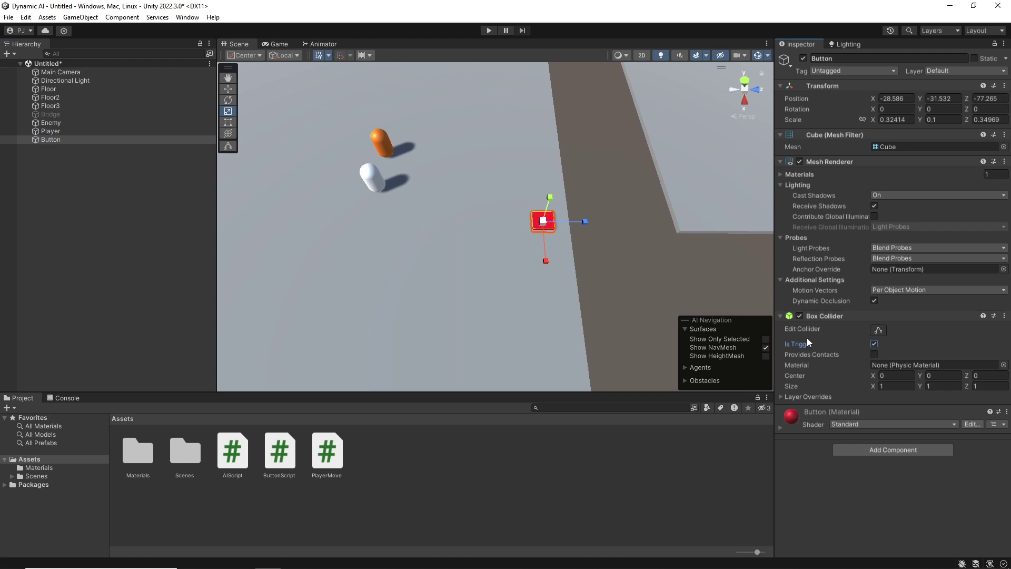
left_click(901, 449)
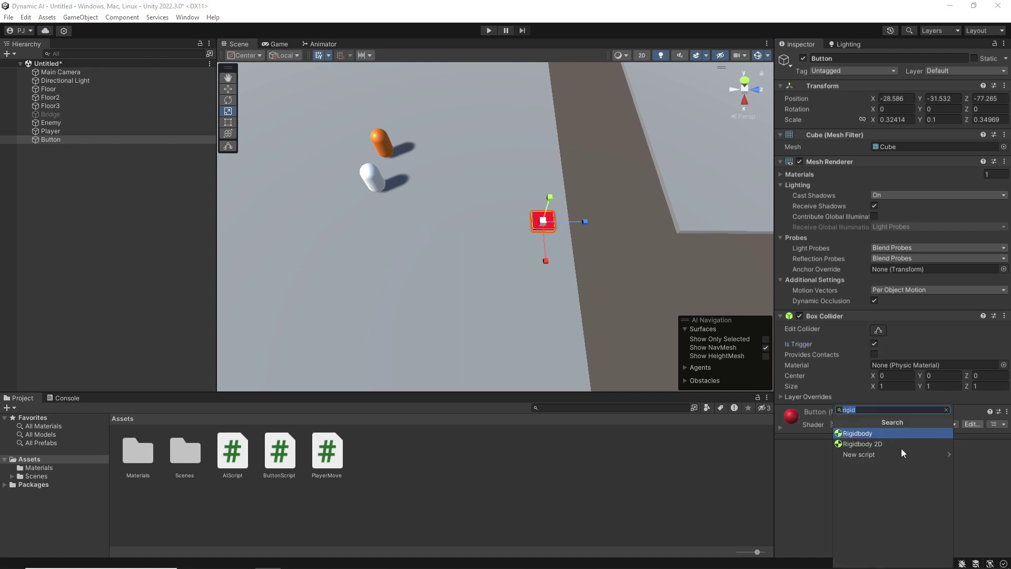
left_click(879, 433)
left_click(871, 486)
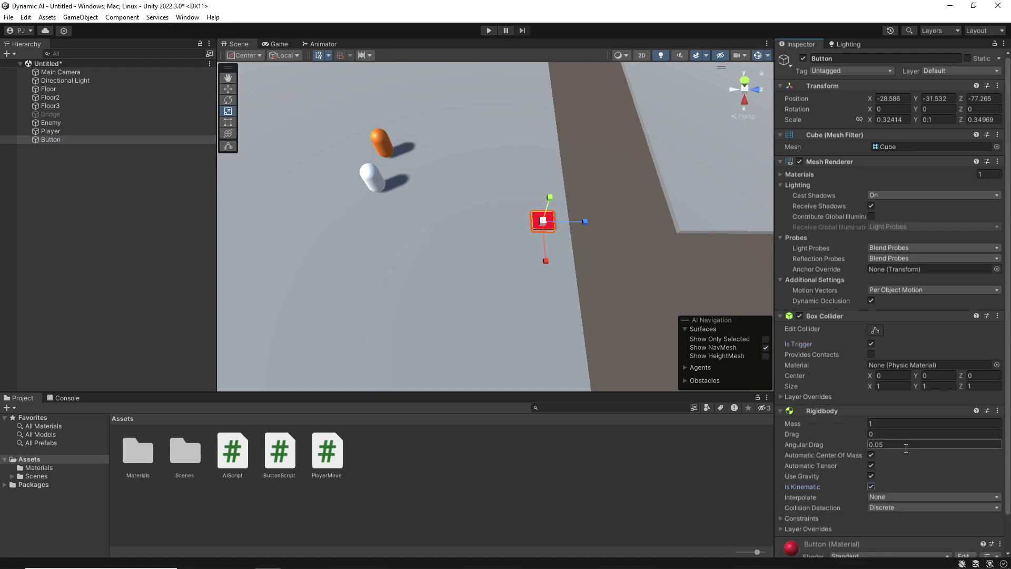
scroll(902, 447, "down", 2)
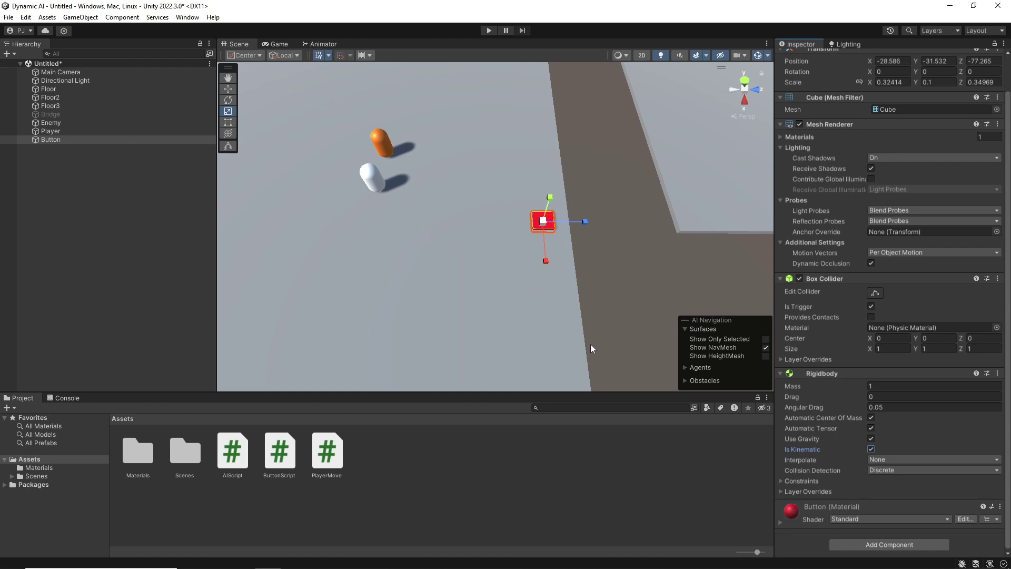
scroll(485, 307, "down", 5)
right_click_drag(485, 306, 553, 255)
middle_click_drag(559, 252, 542, 276)
key("r")
scroll(542, 277, "up", 2)
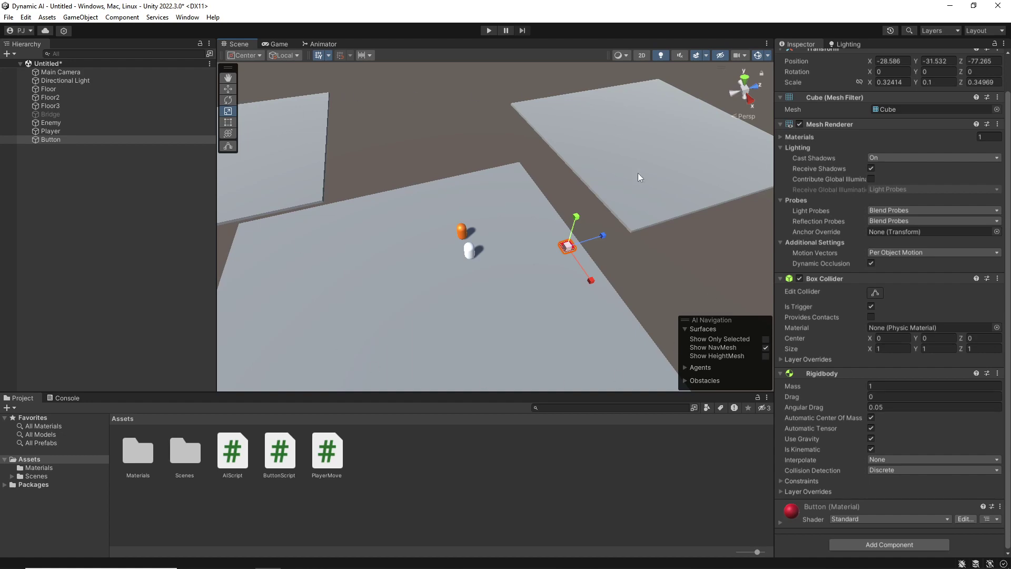
Open ButtonScript in the code editor, review its bridge activation and BuildNavMesh call, and return to the scene
left_click(283, 456)
double_click(283, 456)
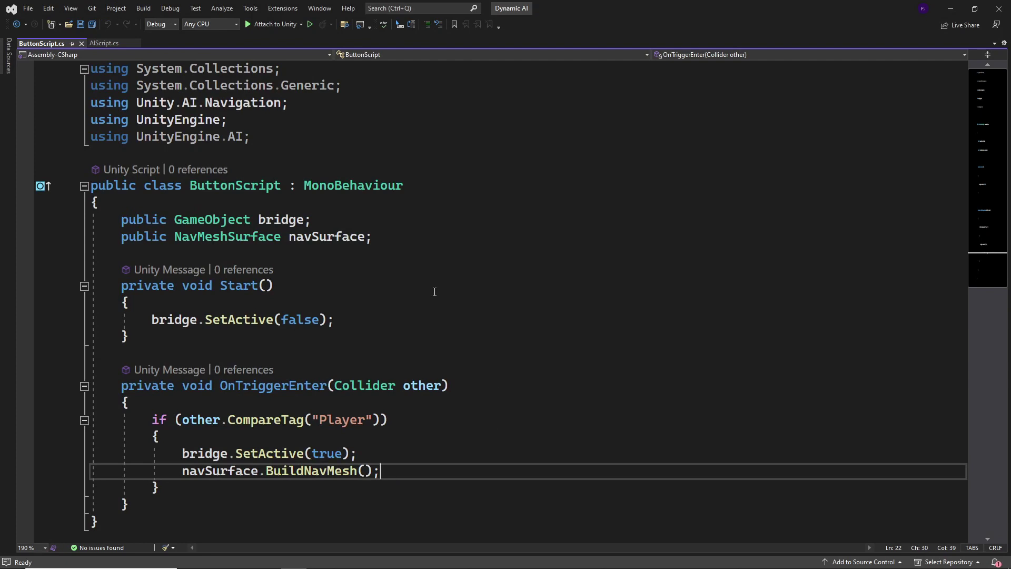
left_click(434, 293)
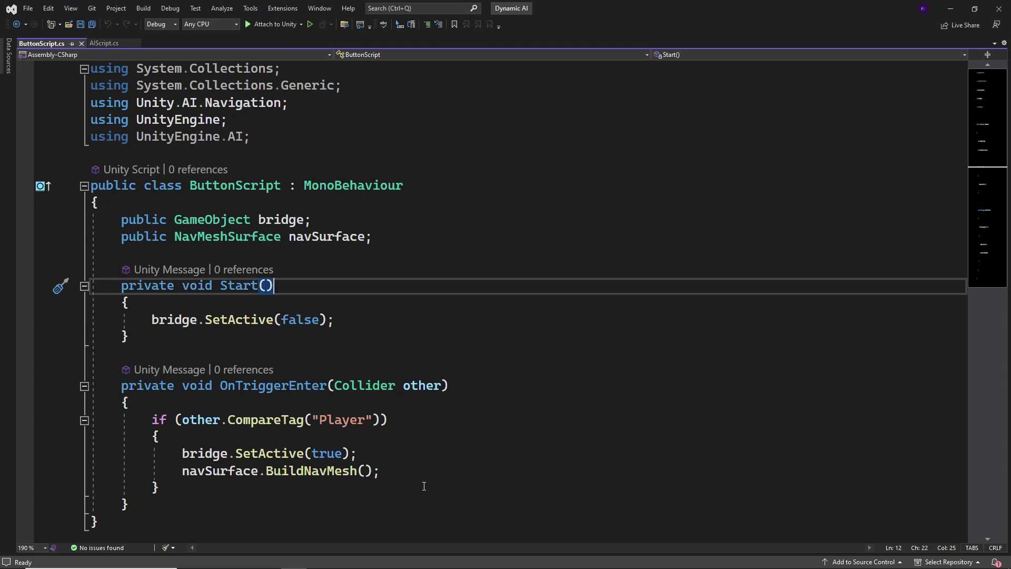
left_click_drag(380, 471, 265, 471)
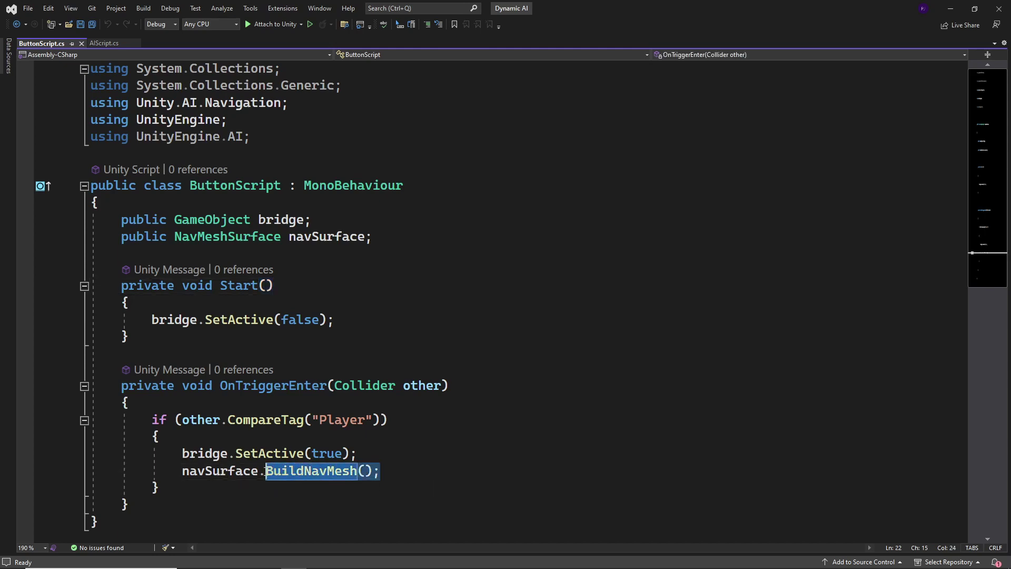
left_click(409, 476)
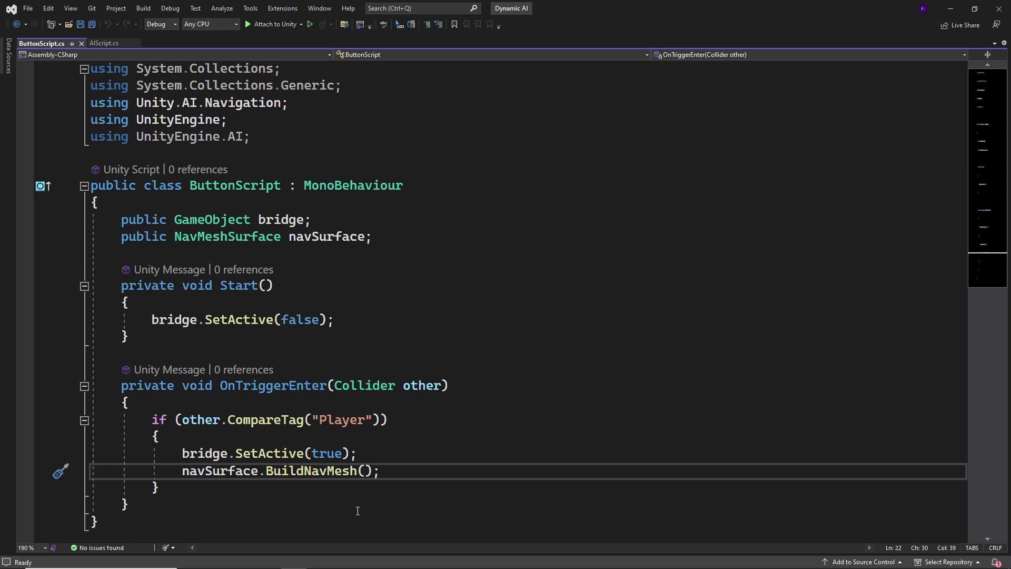
left_click(953, 8)
Add a NavMeshModifier component to the Player and set its Mode to Remove object
left_click(51, 131)
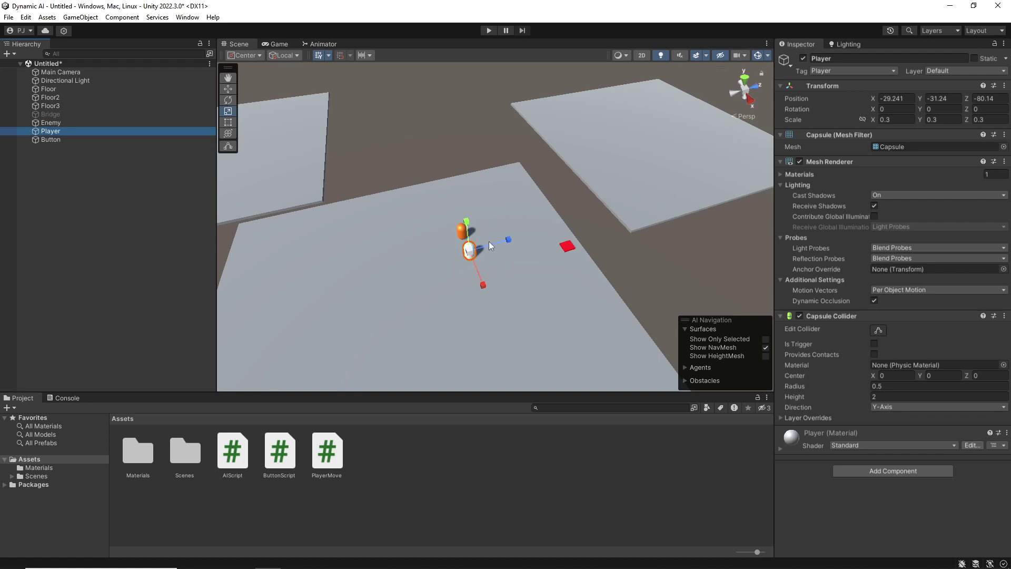
left_click(915, 470)
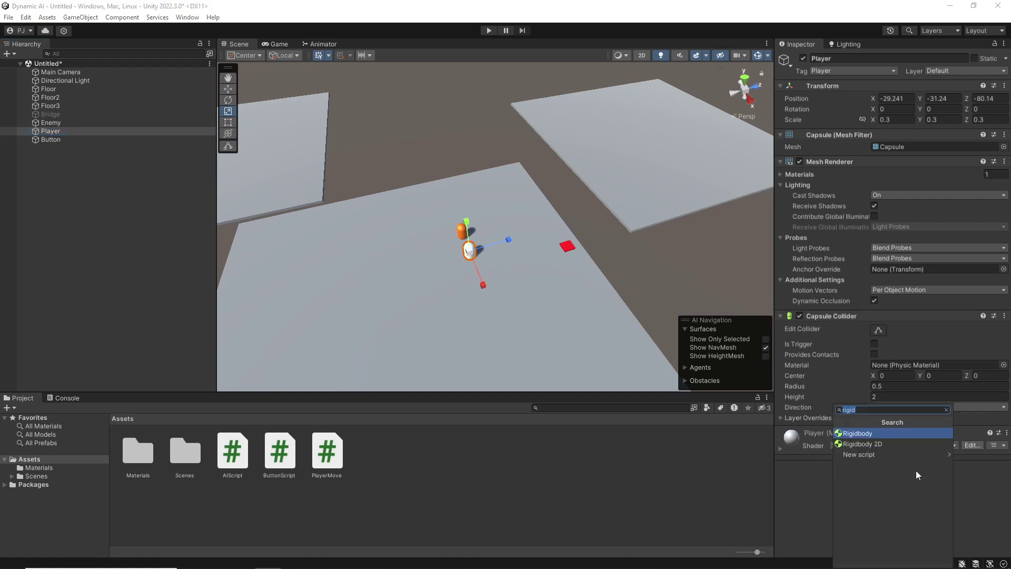
type("nav")
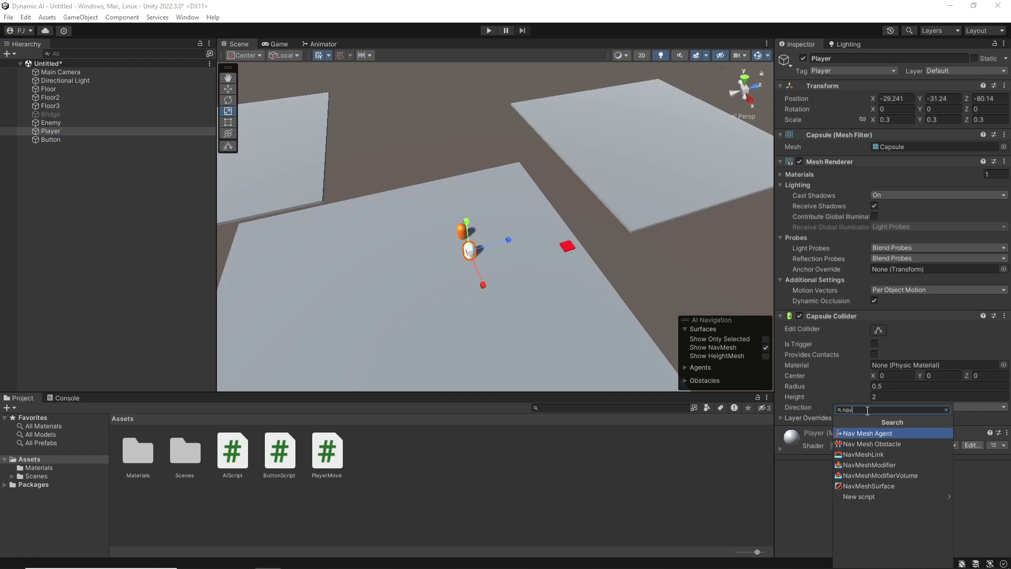
left_click(880, 464)
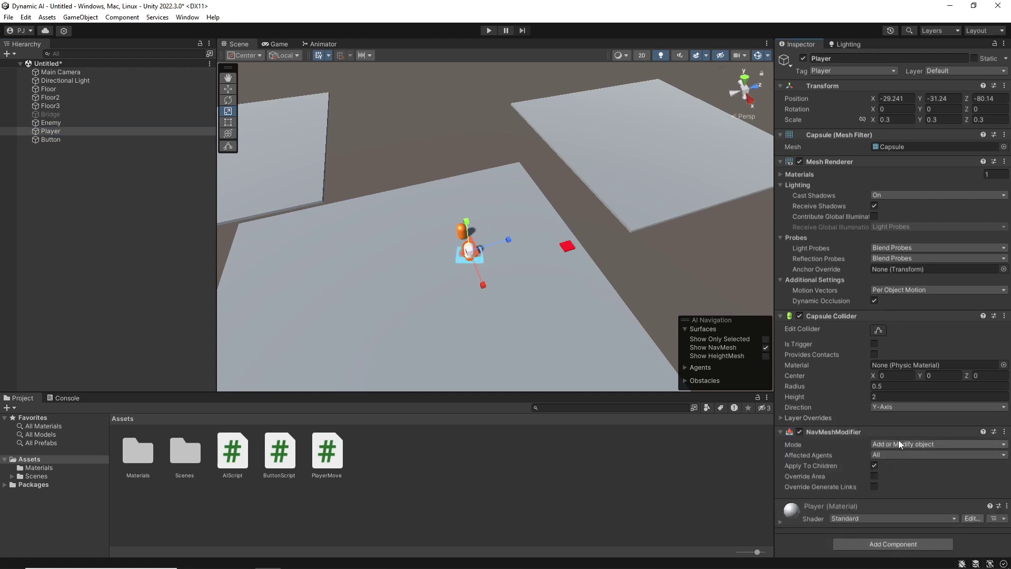
left_click(900, 444)
left_click(895, 464)
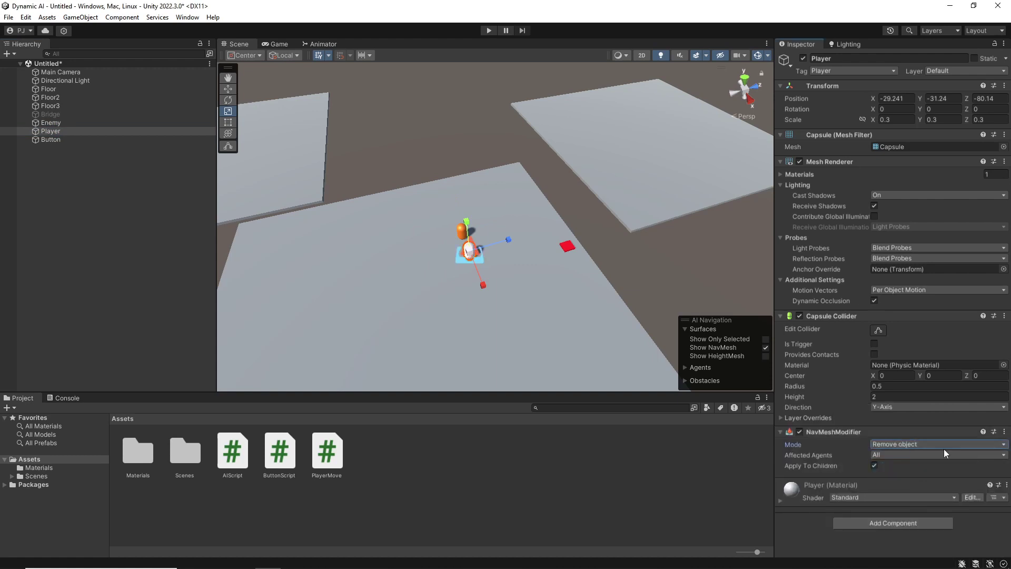
Add a NavMeshModifier component to the Enemy and set its Mode to Remove object
left_click(50, 123)
scroll(915, 469, "down", 5)
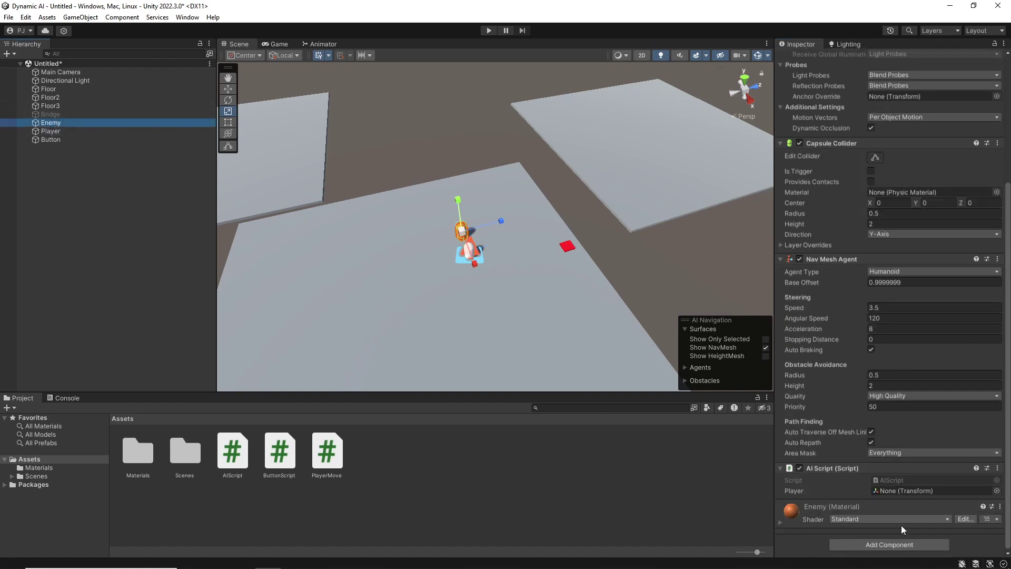
left_click(888, 544)
left_click(881, 462)
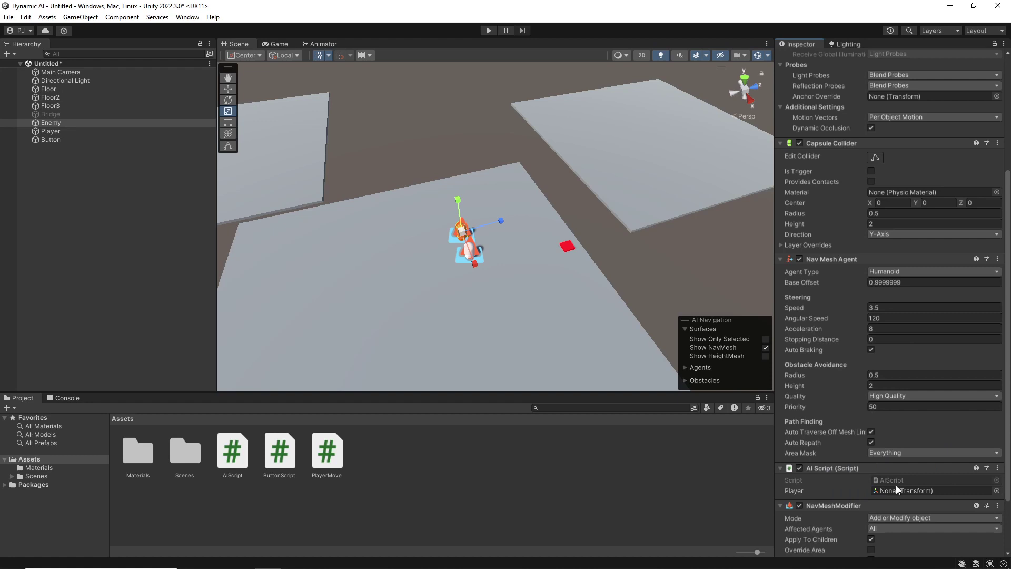
scroll(904, 510, "down", 3)
left_click(920, 443)
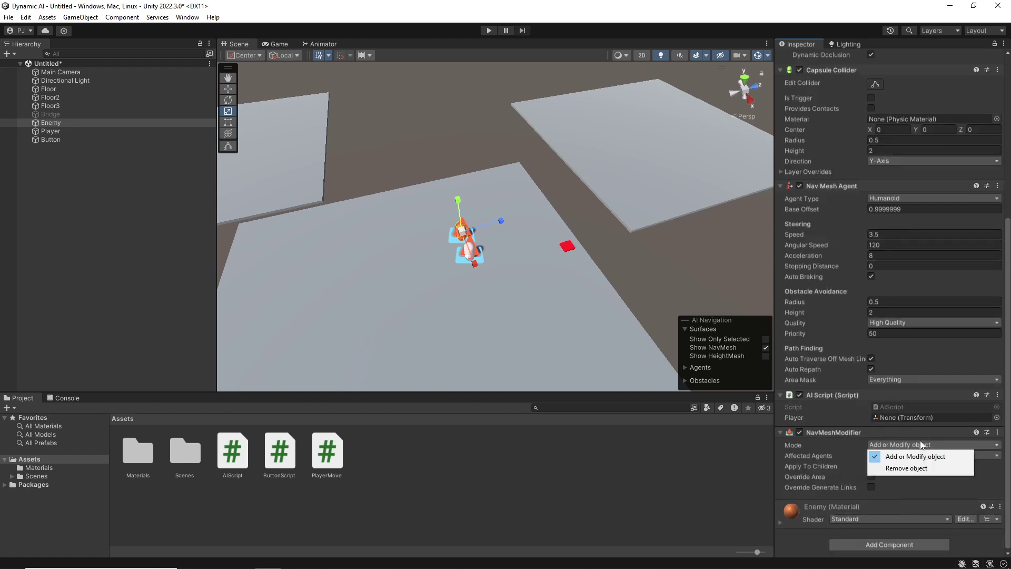
left_click(917, 473)
left_click(53, 139)
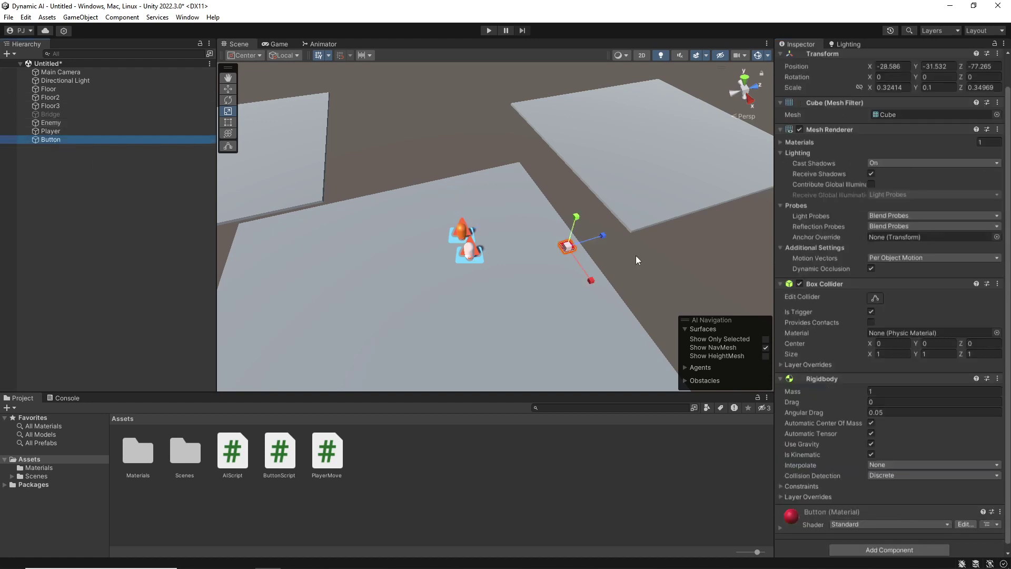
scroll(902, 510, "down", 1)
left_click(897, 545)
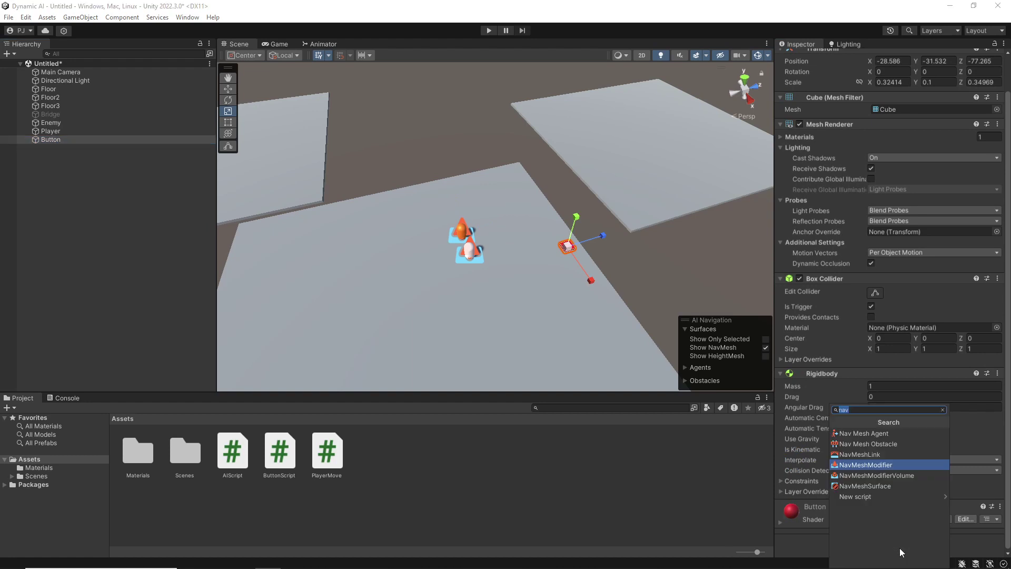
left_click(881, 476)
scroll(894, 506, "down", 3)
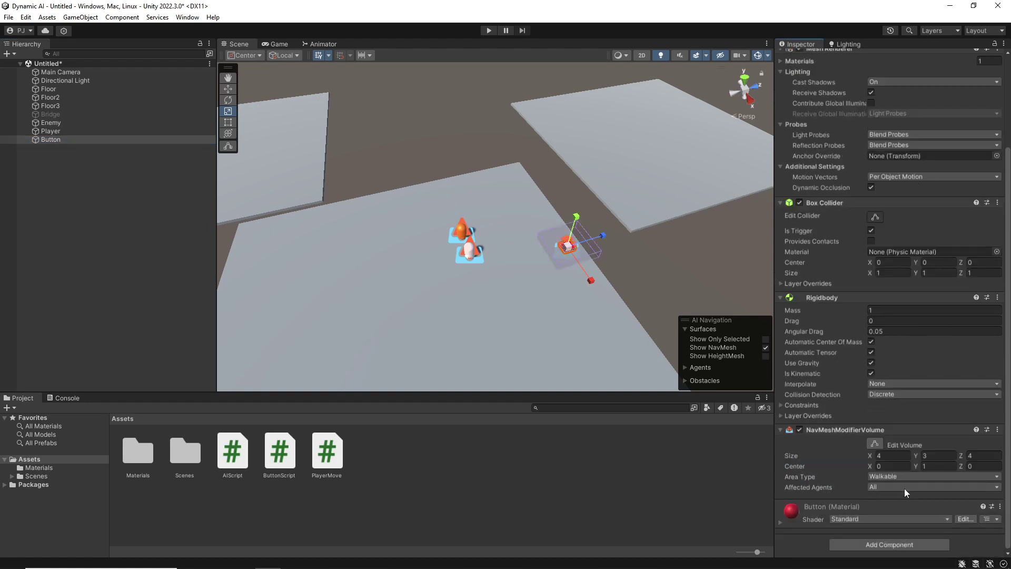
right_click(870, 429)
left_click(919, 449)
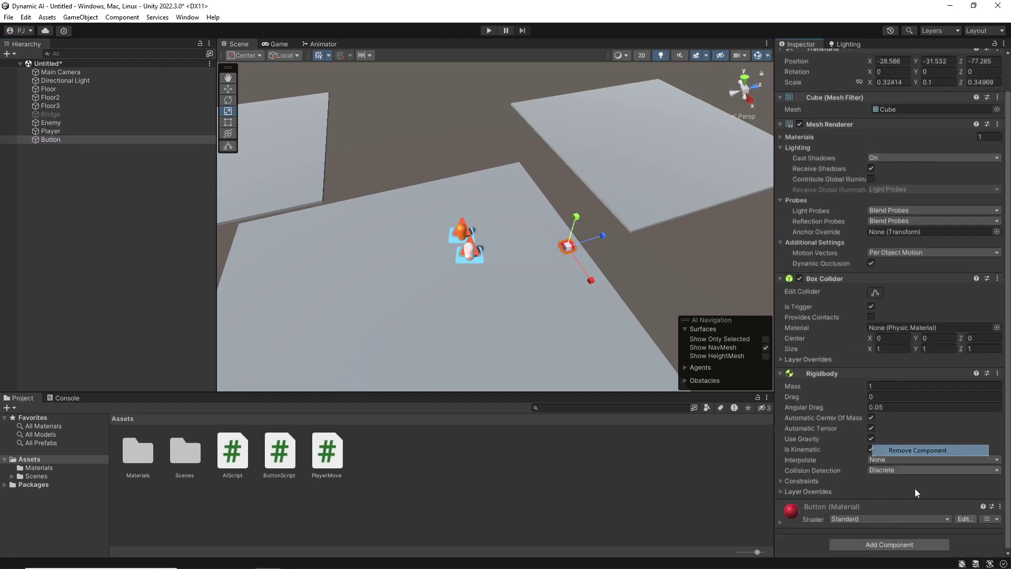
Add a NavMeshModifier component to the Button and set its Mode to Remove object
left_click(888, 545)
left_click(883, 469)
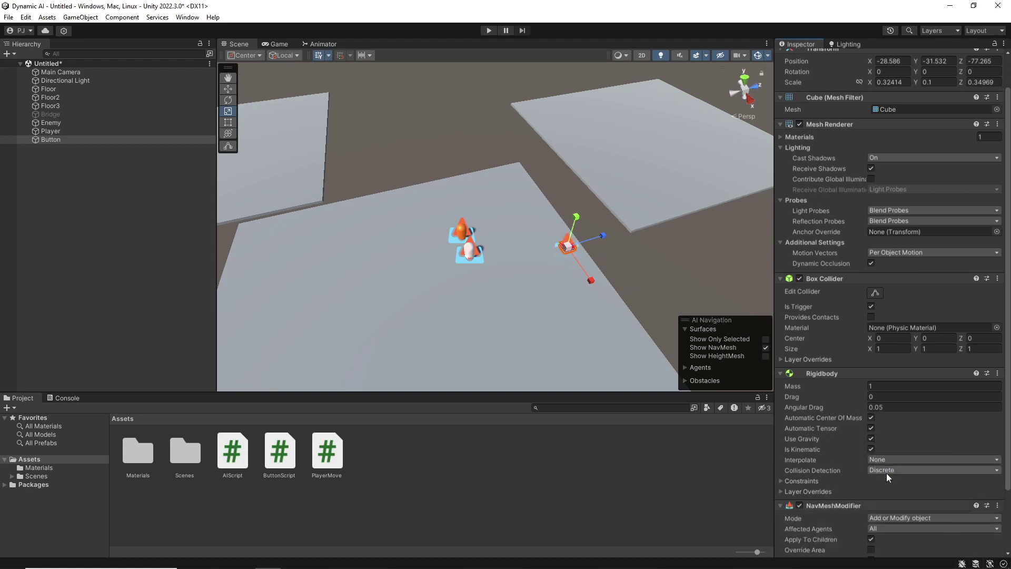
scroll(904, 465, "down", 3)
left_click(902, 444)
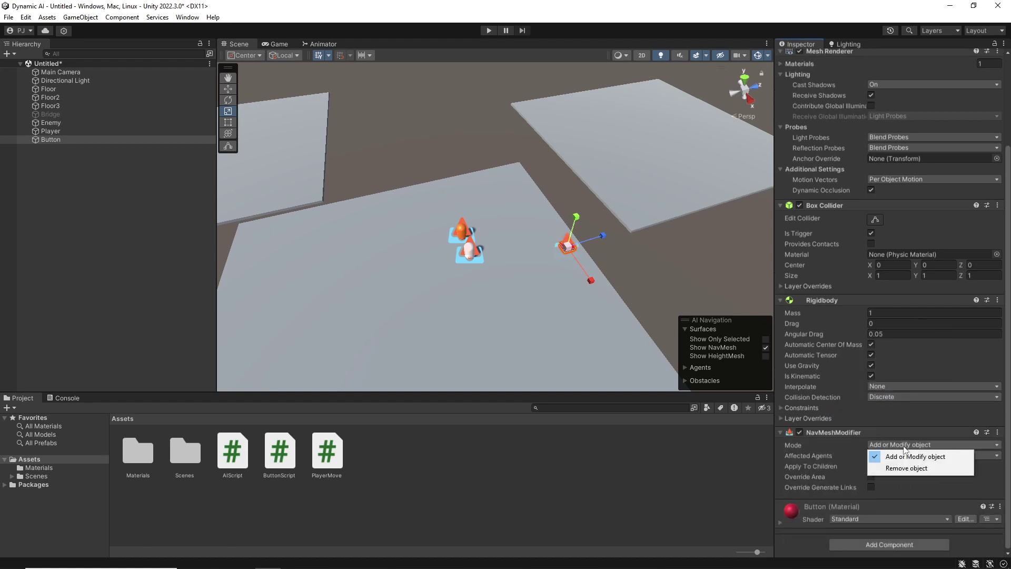
left_click(903, 464)
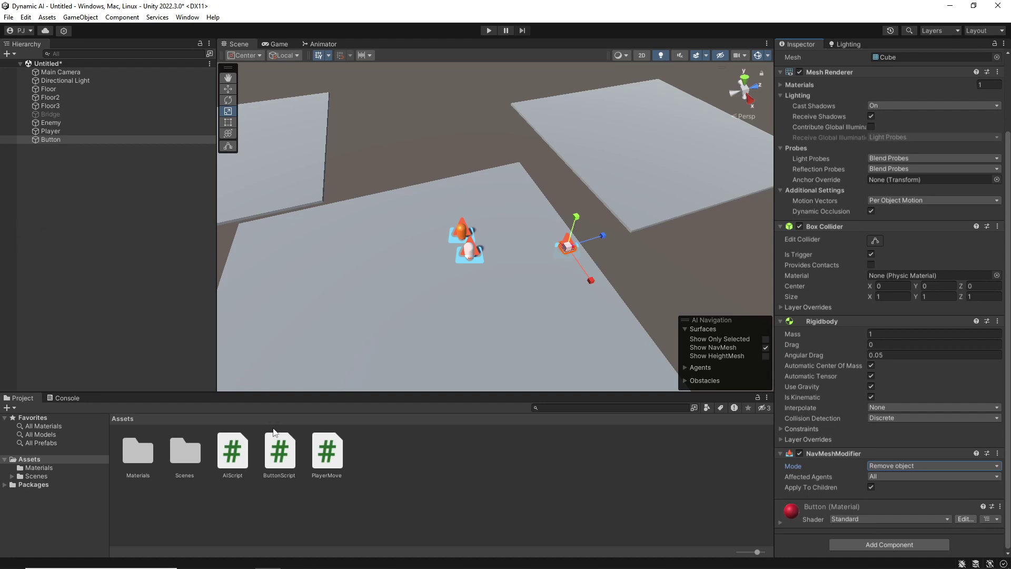
Attach ButtonScript to the Button object and assign the Bridge object to the script's Bridge field
left_click_drag(280, 455, 393, 472)
left_click(803, 527)
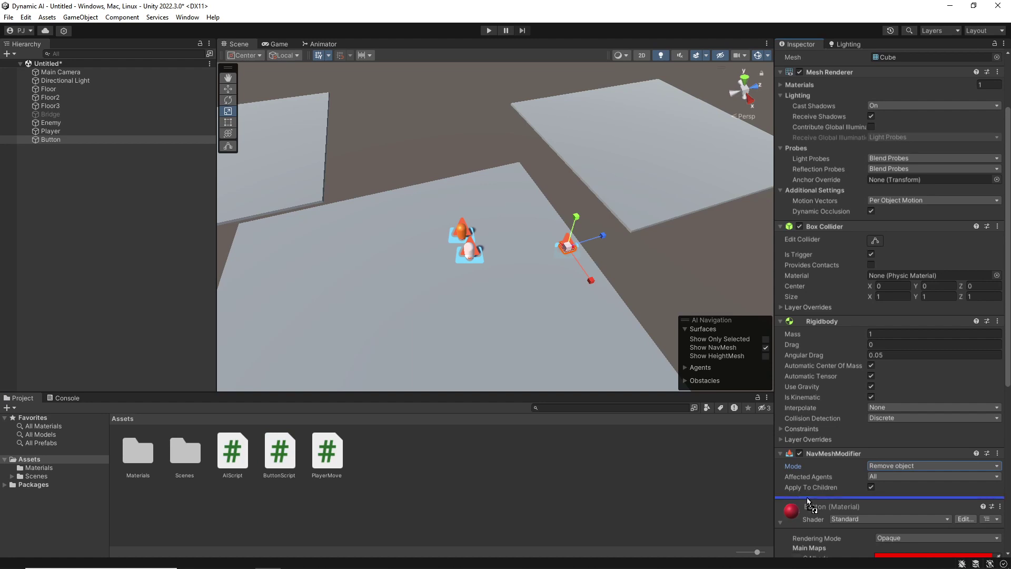
scroll(798, 532, "down", 3)
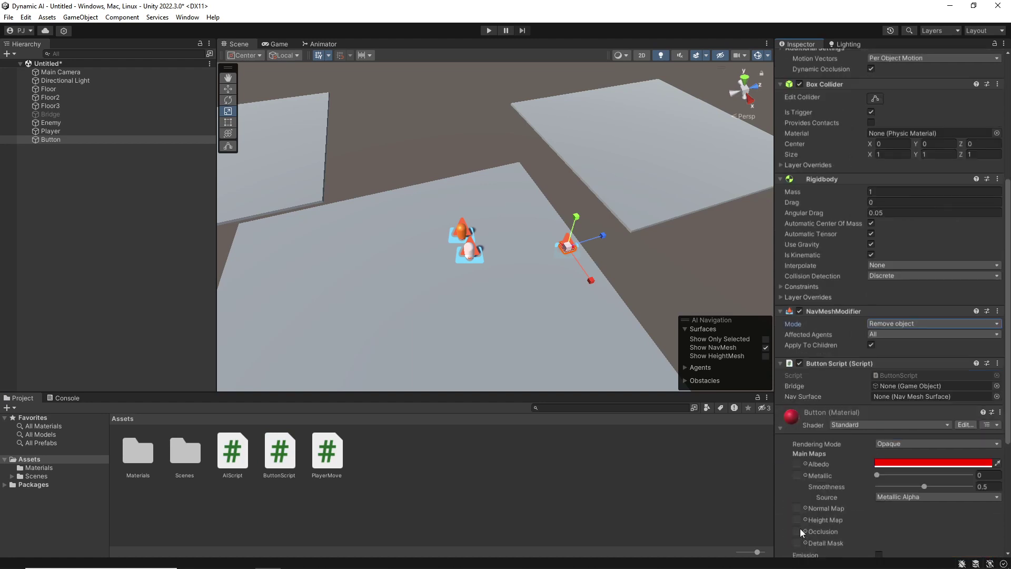
left_click(779, 427)
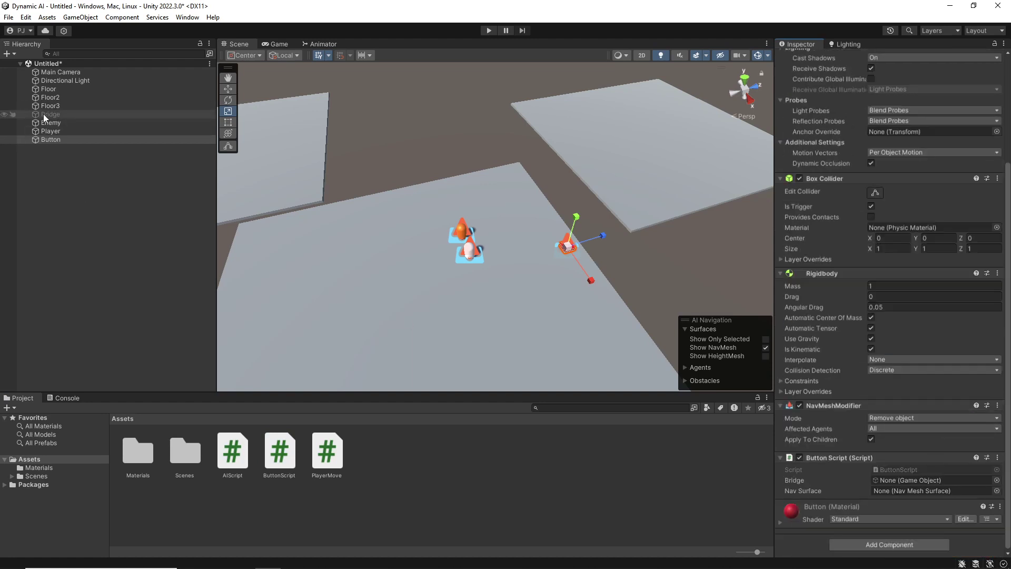
left_click_drag(767, 421, 929, 480)
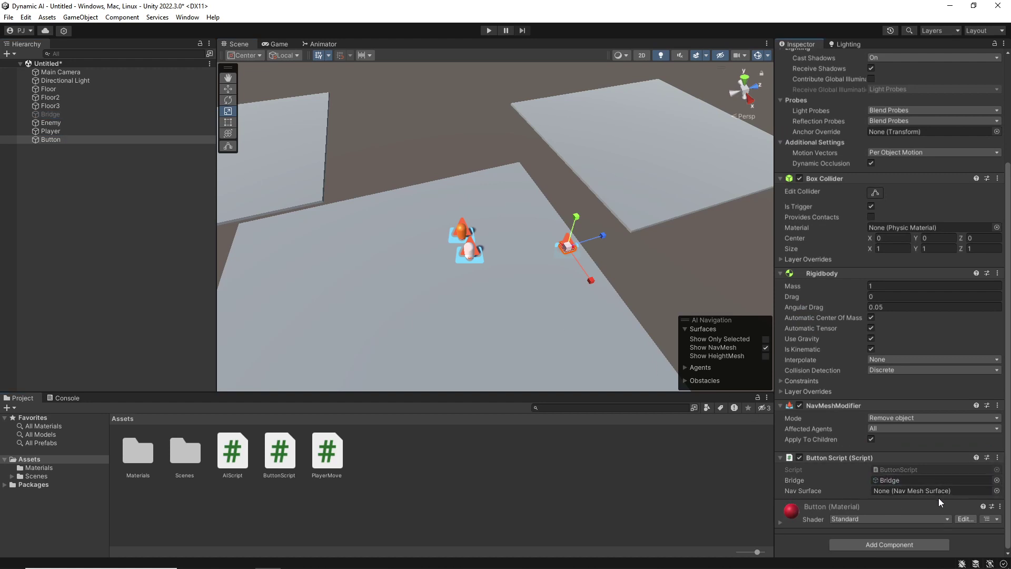
Create a NavMesh Surface object in the scene
left_click(78, 18)
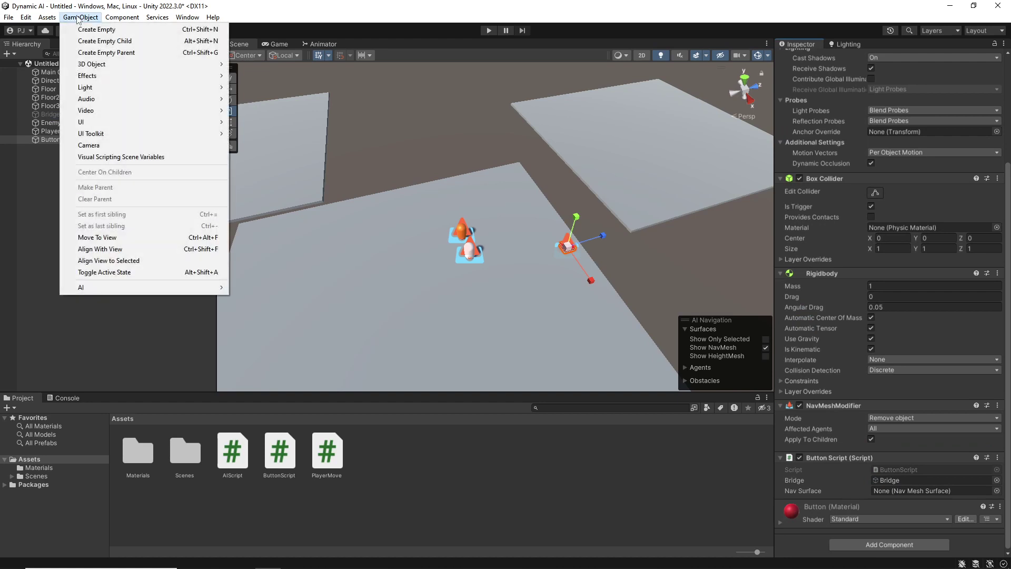
mouse_move(185, 289)
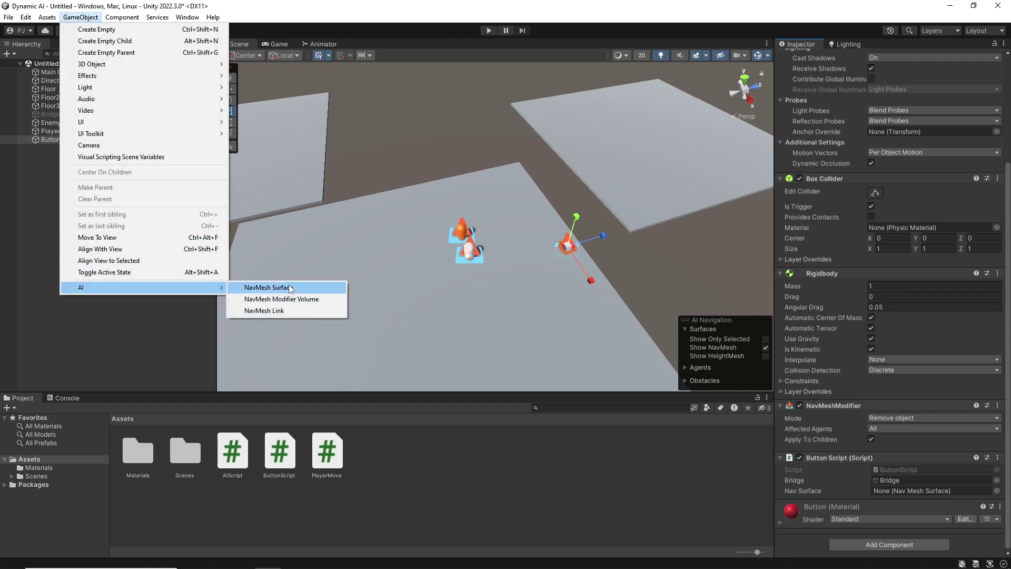
left_click(312, 288)
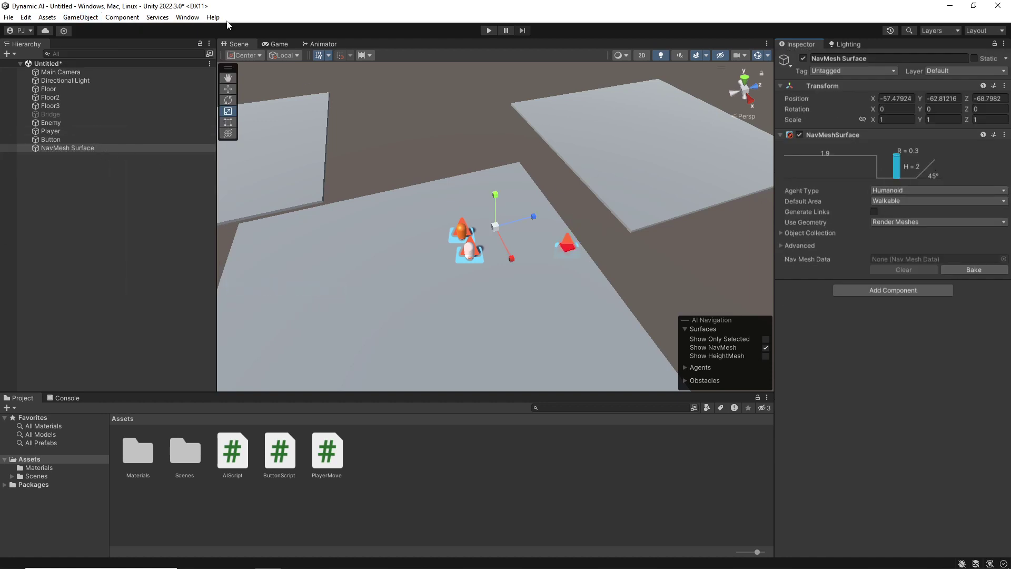
Check the Humanoid agent settings in the Navigation window, close it, and bake the NavMesh Surface
left_click(187, 18)
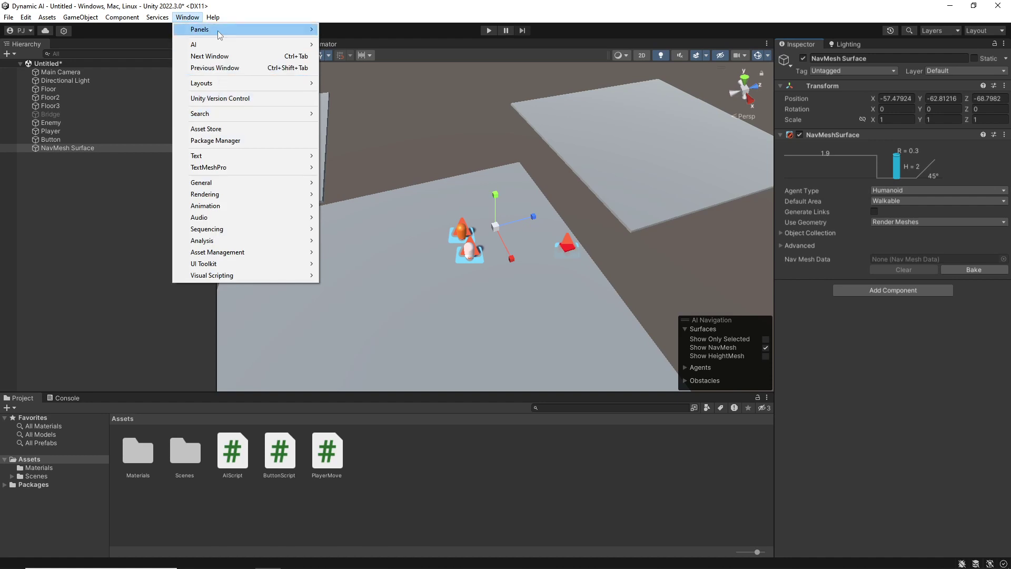
mouse_move(226, 45)
left_click(384, 41)
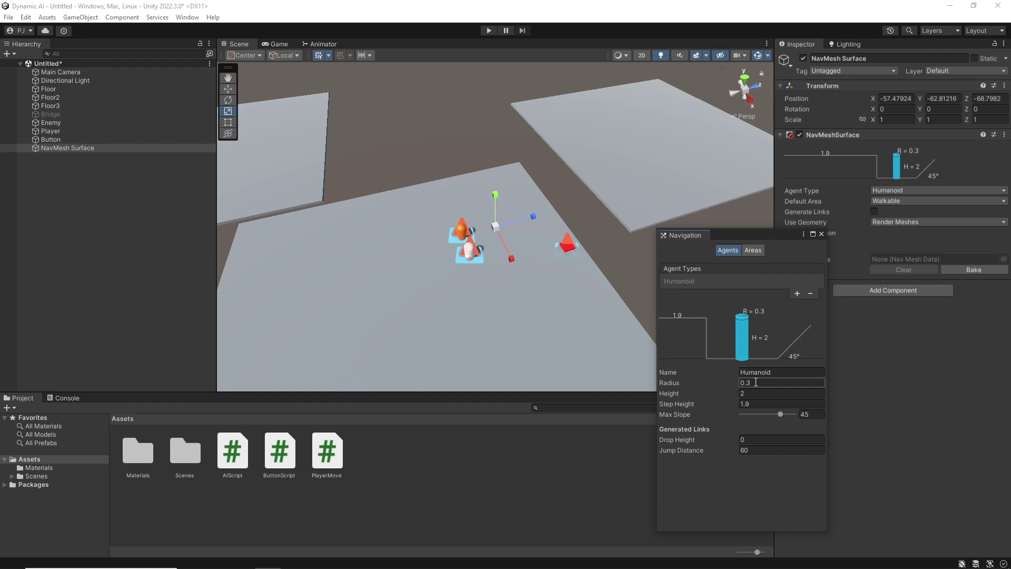
left_click(822, 233)
left_click(974, 270)
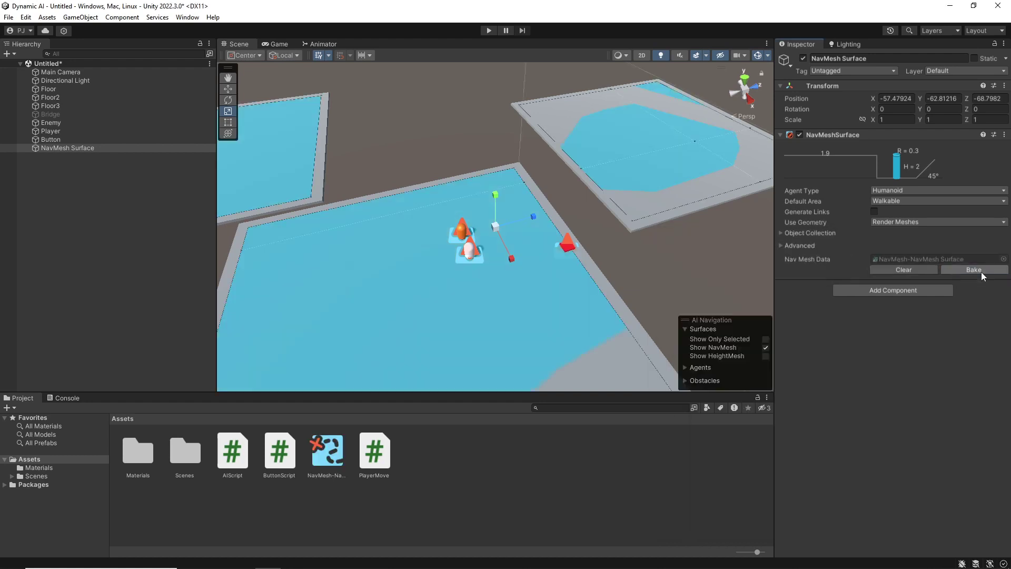
Examine the baked NavMesh coverage on the three floors and the gaps between them from several angles
left_click_drag(574, 266, 518, 278, "alt")
right_click_drag(519, 278, 497, 247)
middle_click_drag(497, 248, 554, 263)
right_click_drag(554, 263, 651, 248)
middle_click_drag(651, 248, 539, 226)
left_click(145, 212)
left_click(88, 147)
scroll(541, 242, "up", 3)
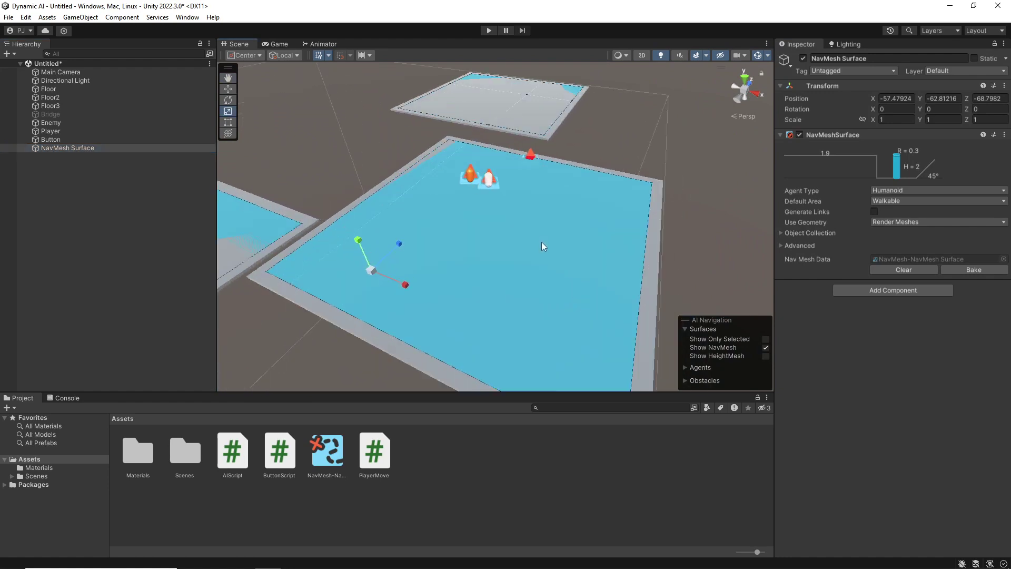
right_click_drag(542, 243, 493, 209)
middle_click_drag(494, 209, 442, 242)
scroll(484, 223, "up", 2)
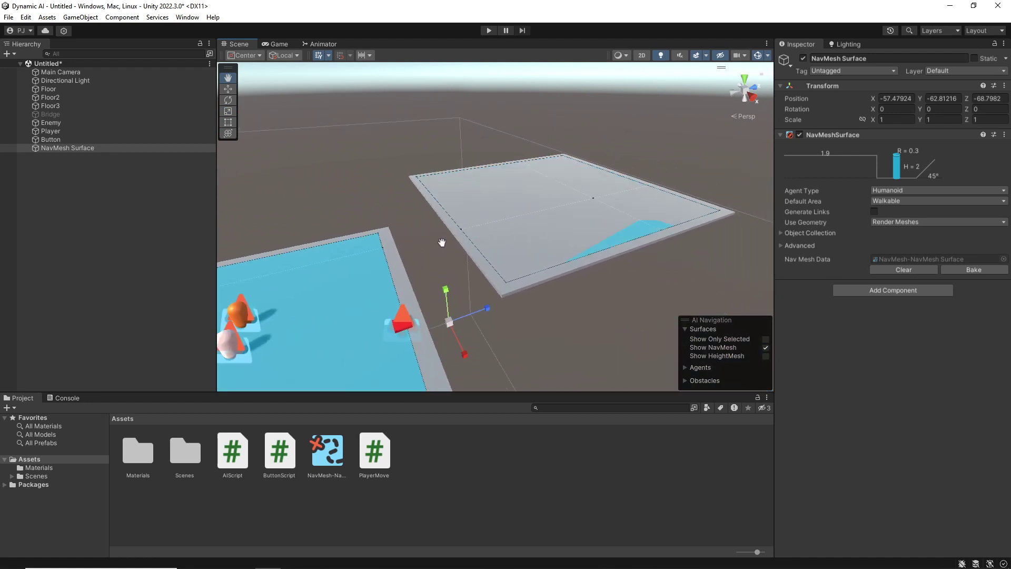
left_click_drag(567, 244, 393, 264, "alt")
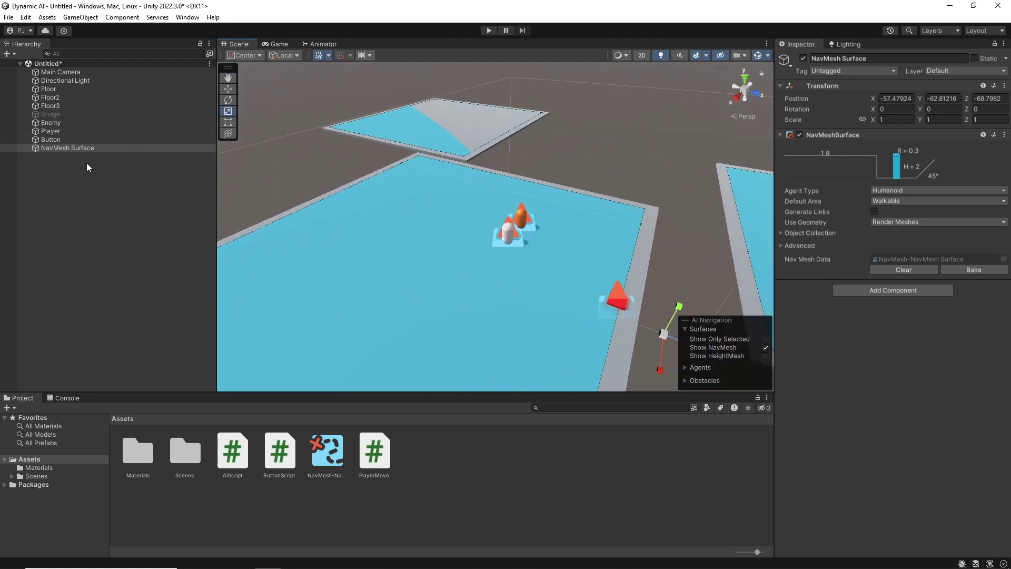
left_click(802, 59)
left_click(801, 59)
left_click_drag(446, 285, 501, 300, "alt")
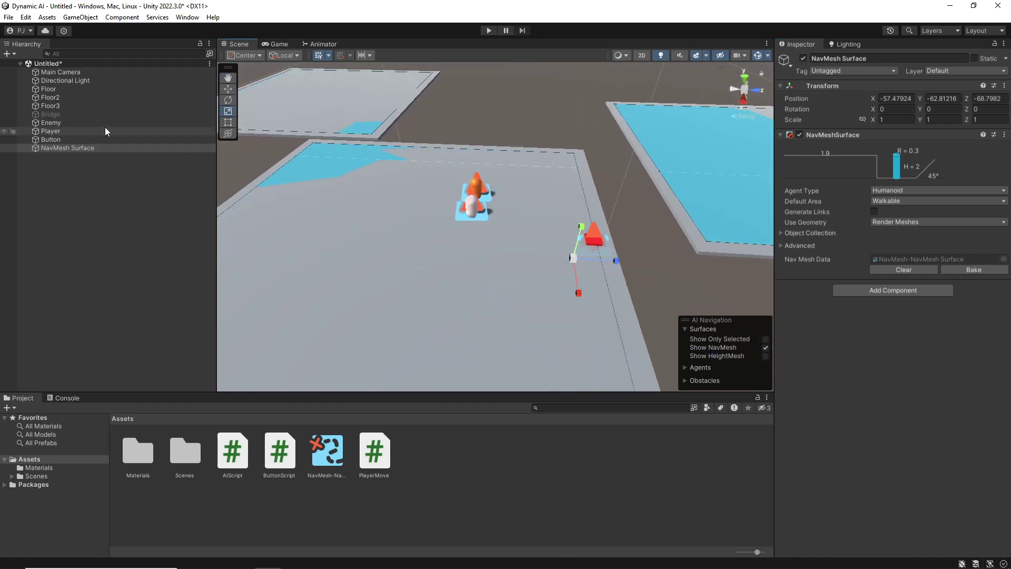
Activate the Bridge temporarily to examine how it spans the gap between the floors, and deactivate it again
left_click(46, 113)
left_click(802, 58)
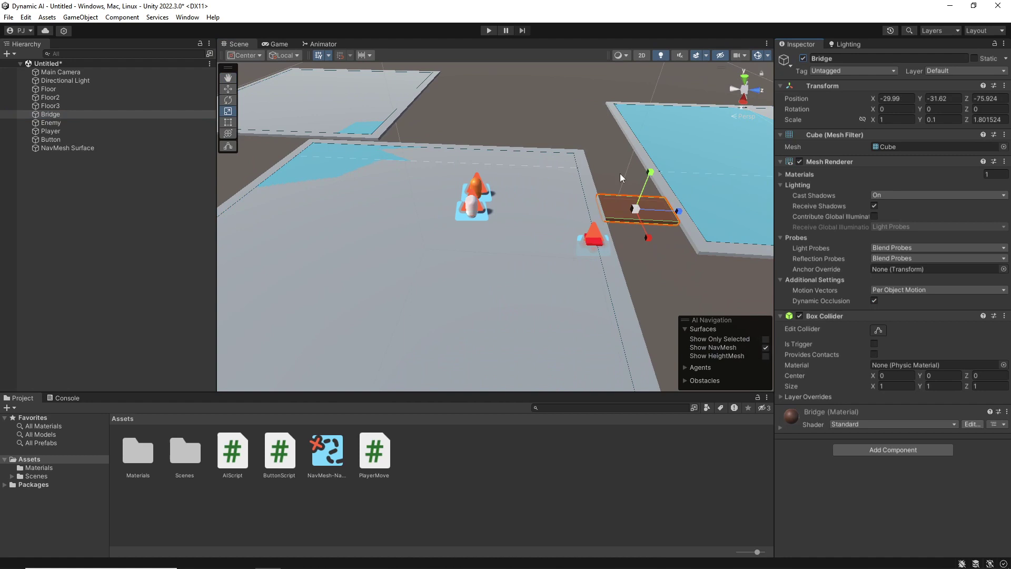
right_click_drag(592, 212, 653, 221)
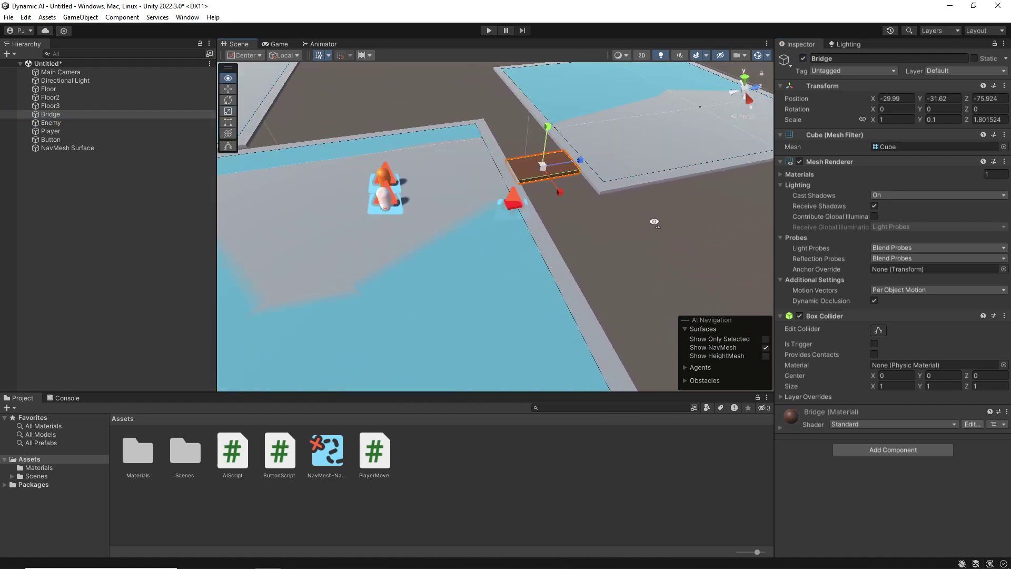
middle_click_drag(653, 221, 653, 239)
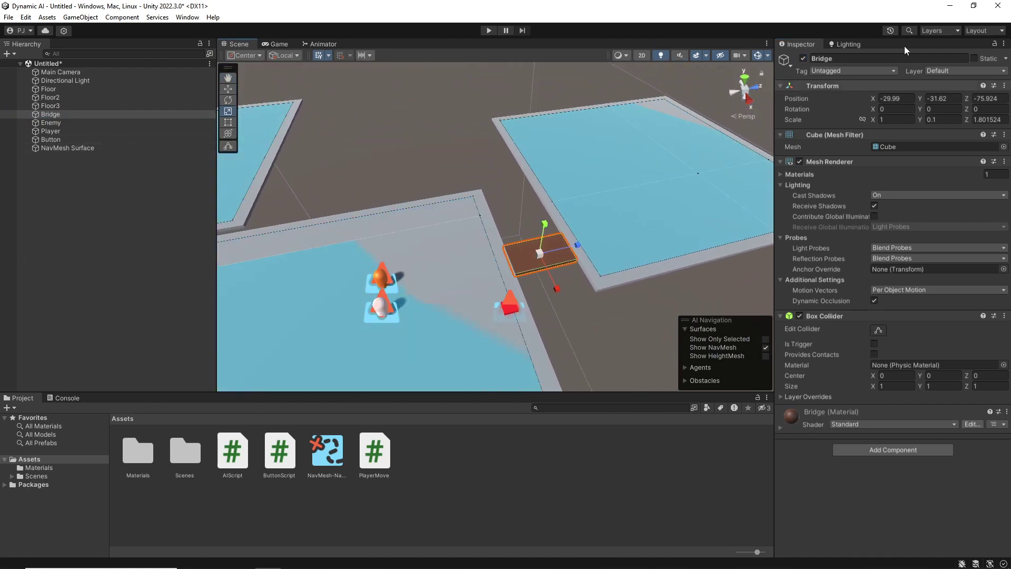
left_click(802, 58)
Assign the NavMesh Surface object to the Nav Surface field of the Button's script
left_click(51, 140)
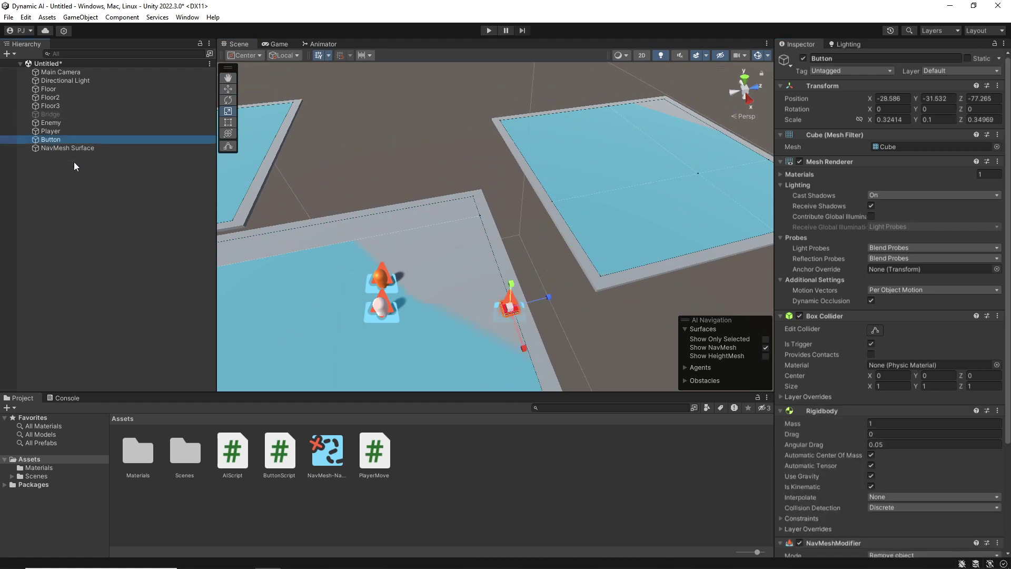
scroll(882, 400, "down", 5)
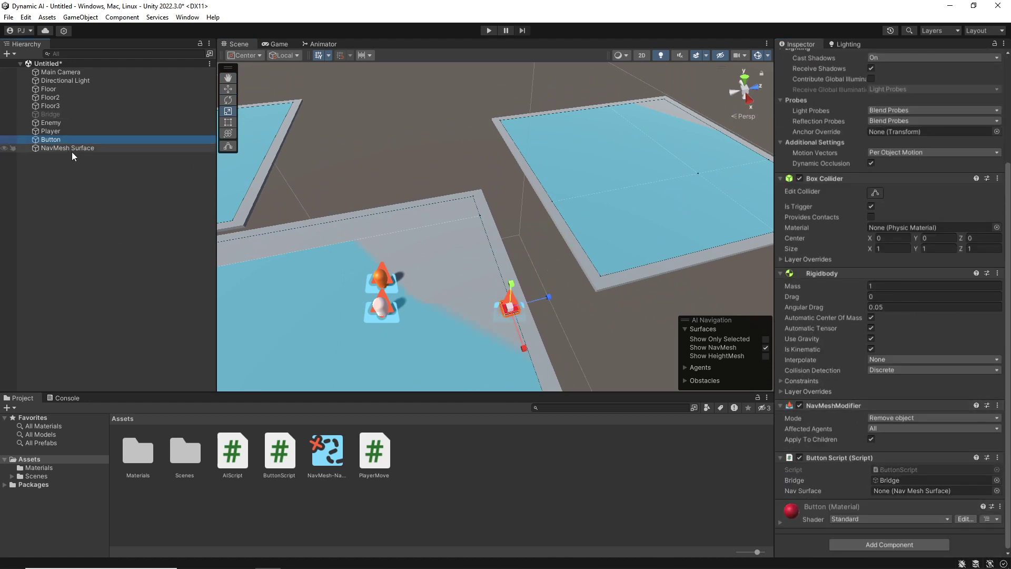
left_click_drag(71, 149, 925, 491)
Create a NavMesh Link object near the narrow gap between two of the floors
right_click_drag(386, 247, 472, 250)
middle_click_drag(473, 249, 536, 204)
scroll(537, 207, "down", 4)
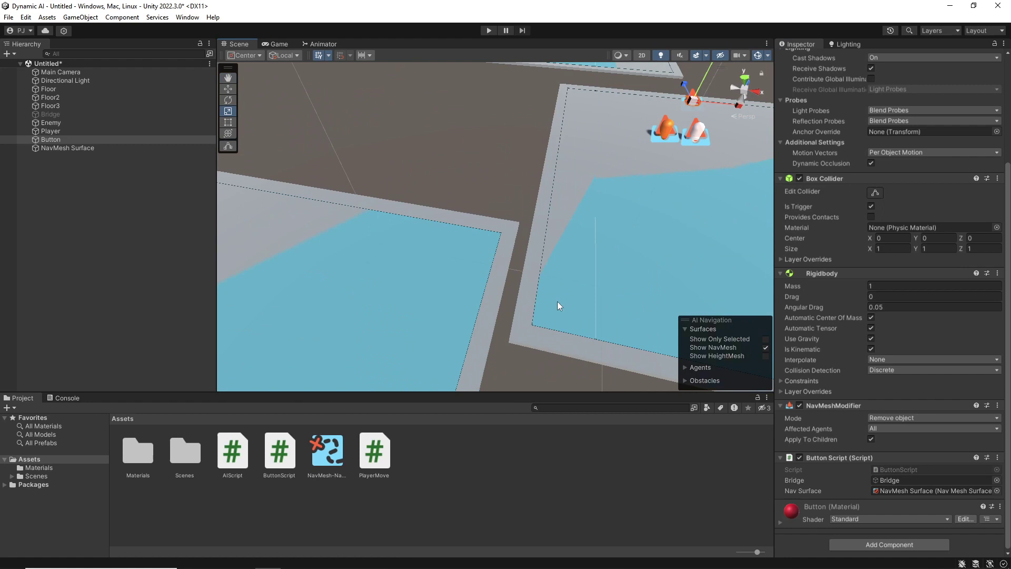
left_click(79, 17)
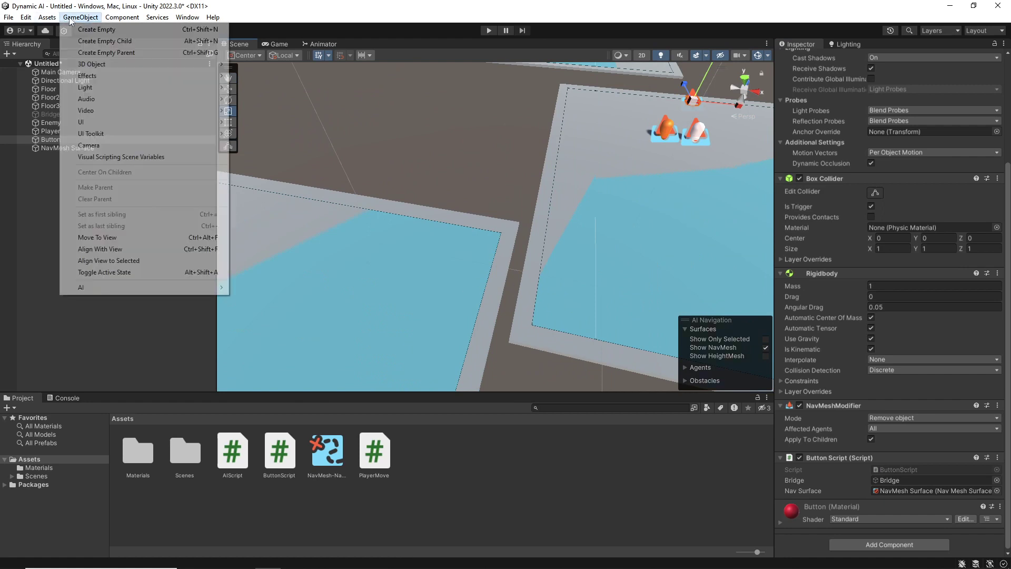
mouse_move(189, 289)
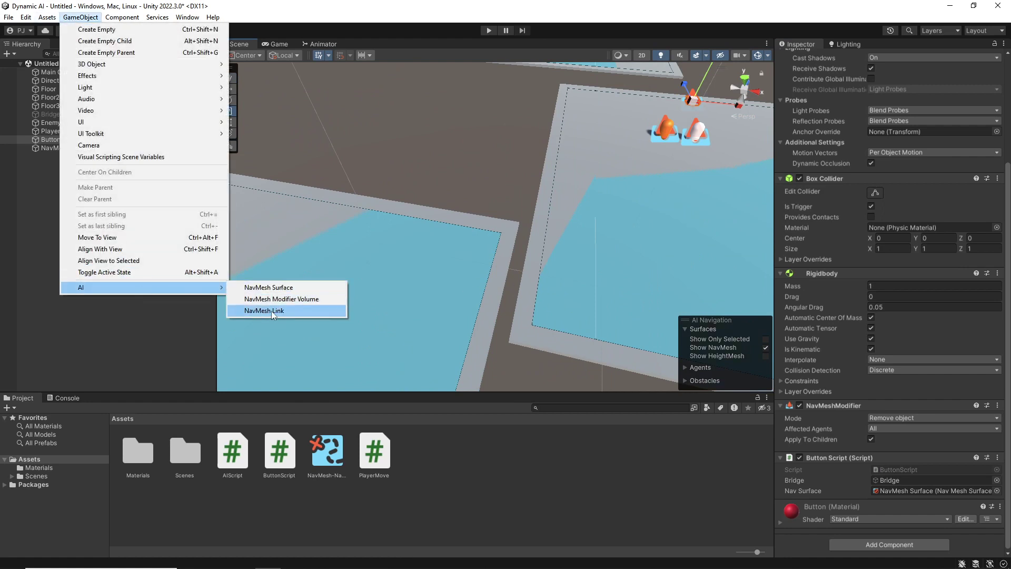
left_click(285, 311)
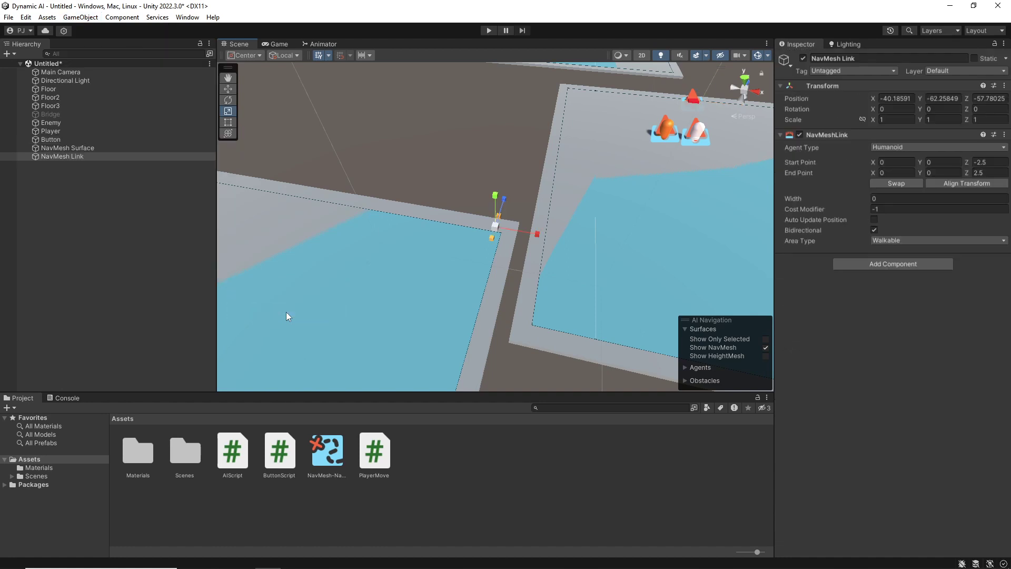
Move the NavMesh Link to the narrow gap between the two floors, at about X -31.77, Y -29.63, Z -85.47
left_click(227, 88)
left_click_drag(539, 235, 572, 245)
right_click_drag(536, 211, 467, 203)
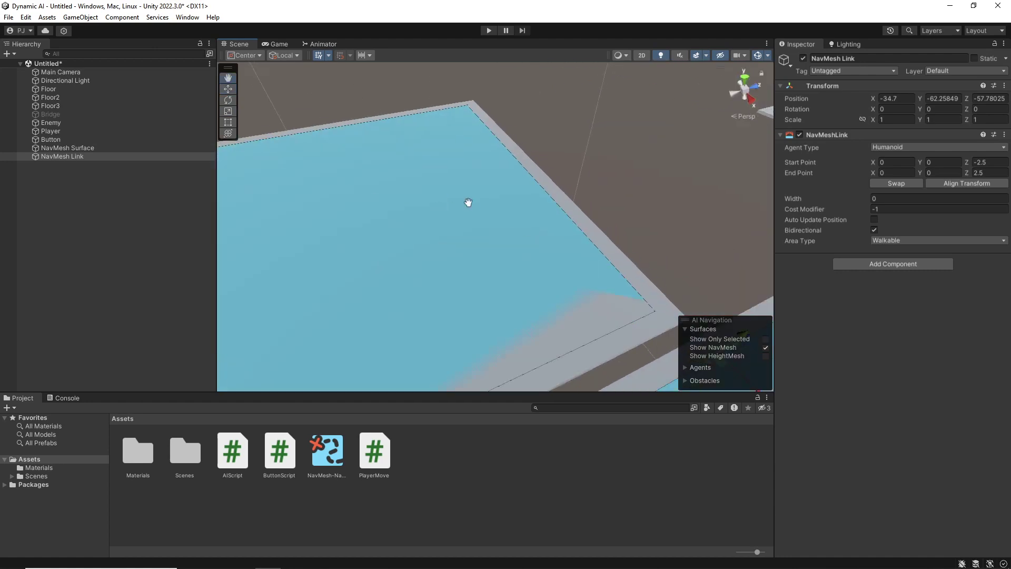
mouse_move(467, 203)
middle_mouse_down()
mouse_move(434, 199)
mouse_move(451, 199)
middle_mouse_up()
scroll(451, 198, "down", 6)
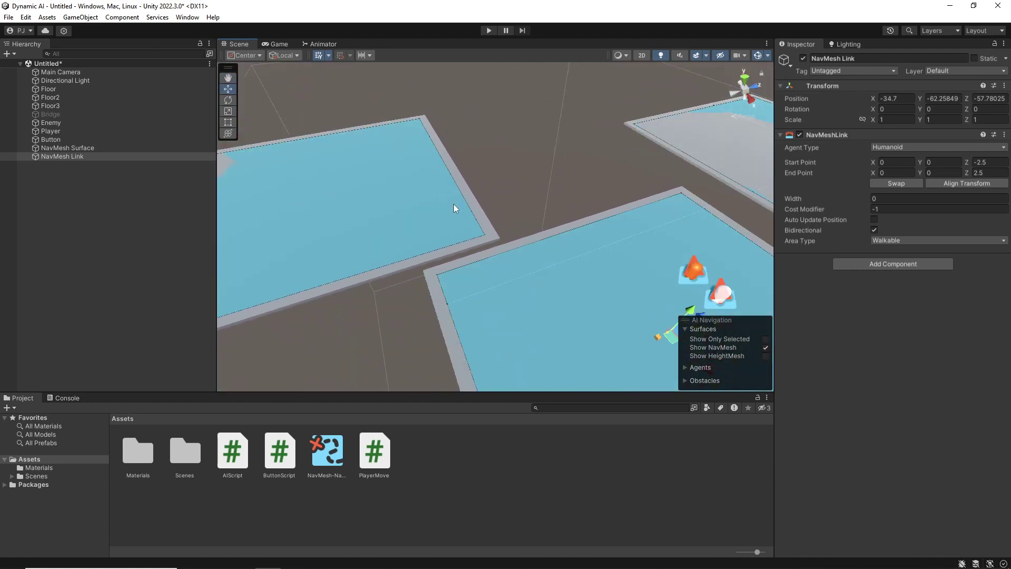
left_click_drag(690, 312, 479, 141)
scroll(512, 358, "down", 1)
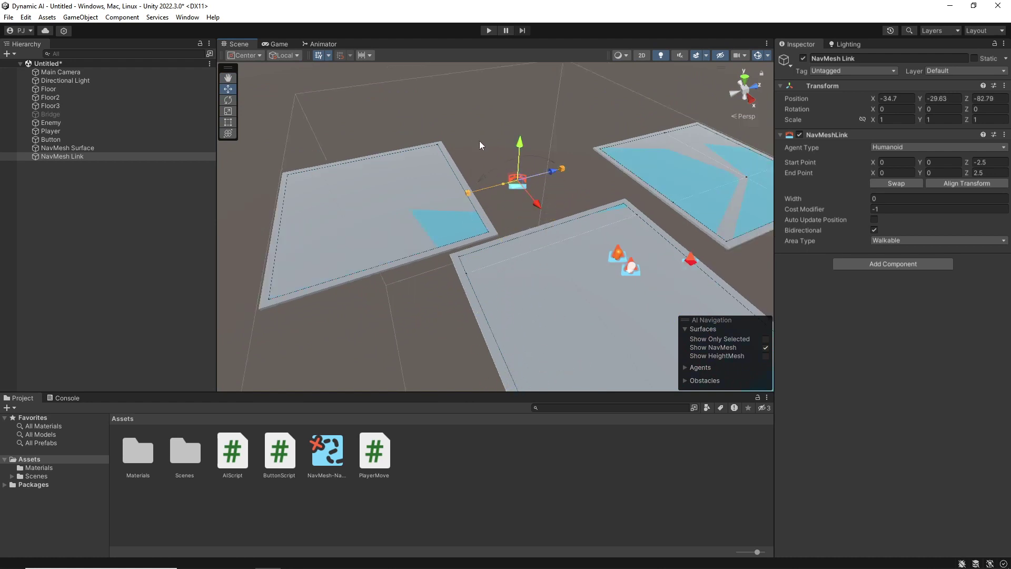
scroll(538, 202, "up", 4)
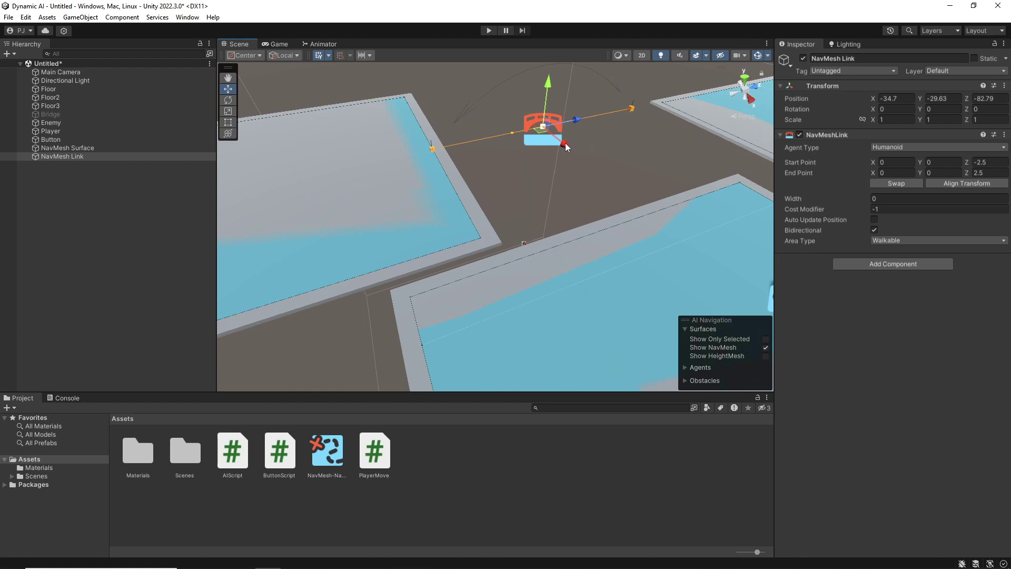
left_click_drag(566, 147, 651, 247)
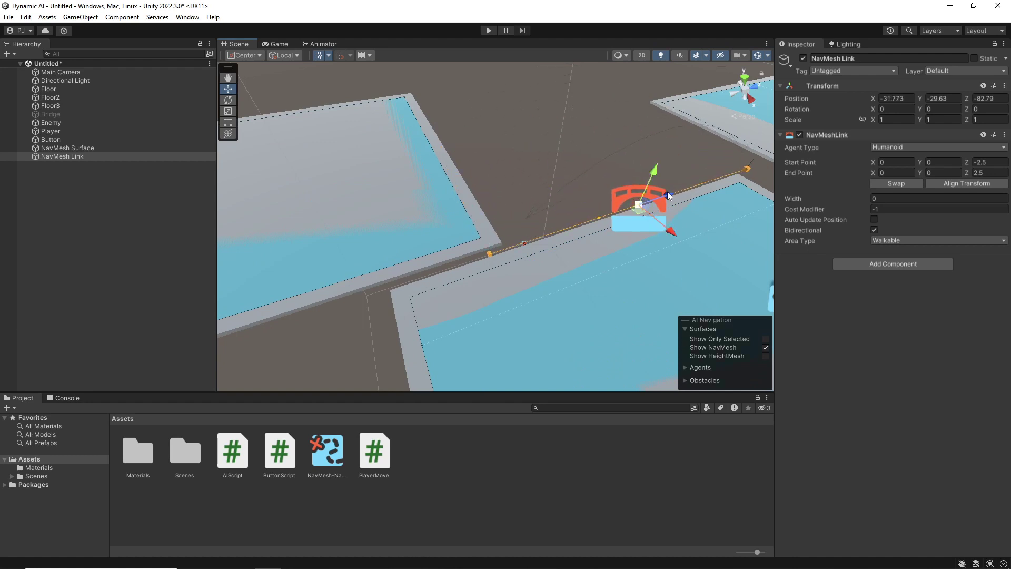
left_click_drag(668, 195, 514, 244)
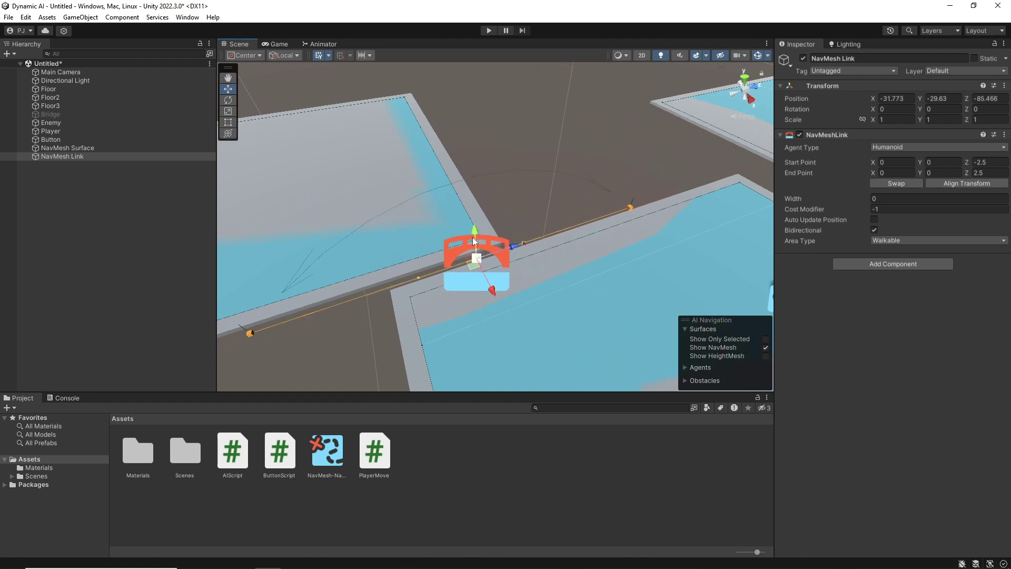
Rotate the NavMesh Link about -91 degrees around Y so it spans the gap, and lower it to about Y -31.45
left_click(228, 100)
left_click_drag(461, 292, 601, 270)
right_click_drag(421, 284, 531, 268)
middle_click_drag(477, 274, 508, 264)
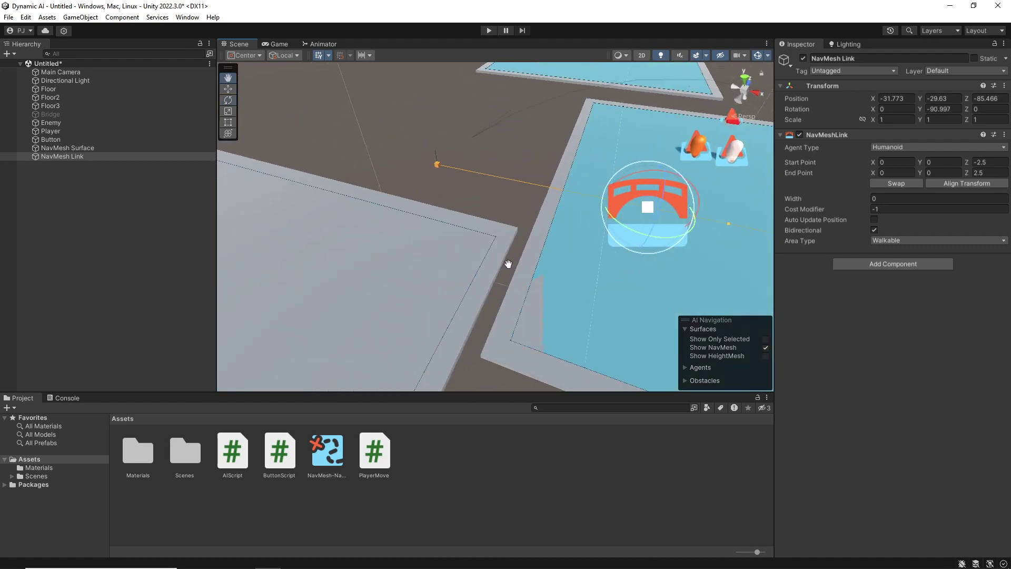
right_click_drag(551, 249, 610, 237)
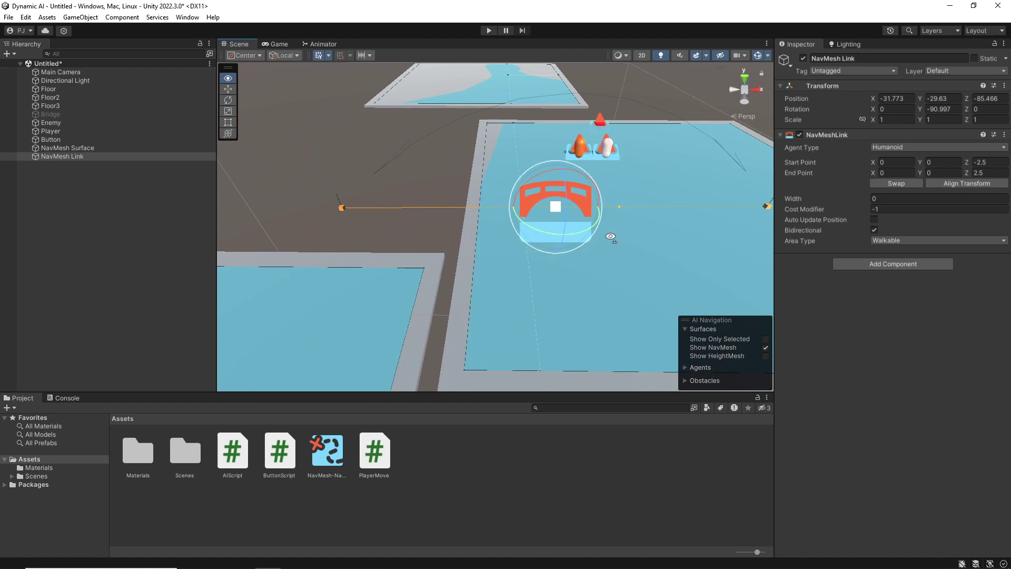
left_click(230, 91)
left_click_drag(570, 165, 538, 272)
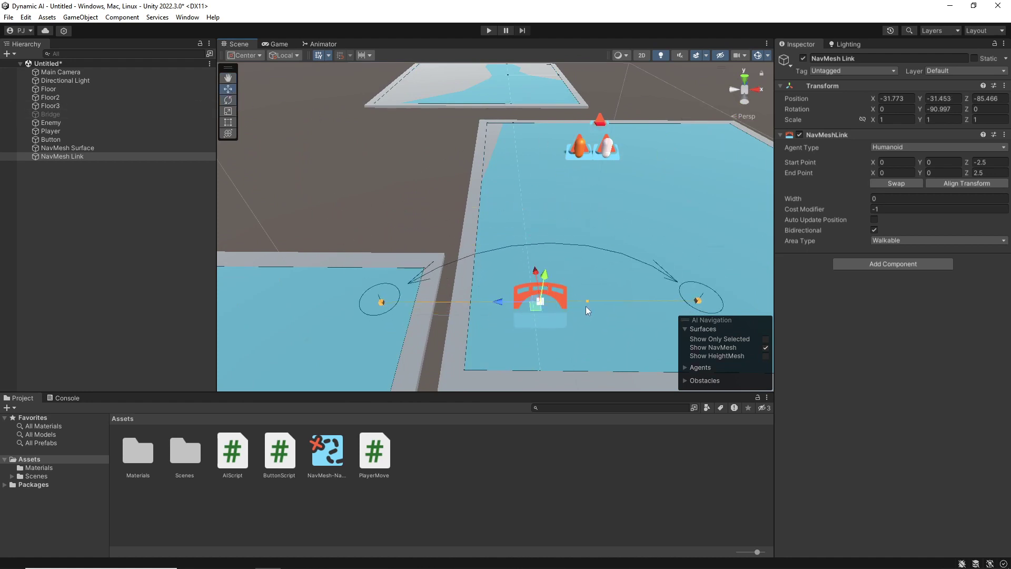
Shorten the NavMesh Link across the gap by setting its Start Point Z to 0.41 and End Point Z to 2.24
left_click(967, 163)
left_click_drag(966, 163, 8, 182)
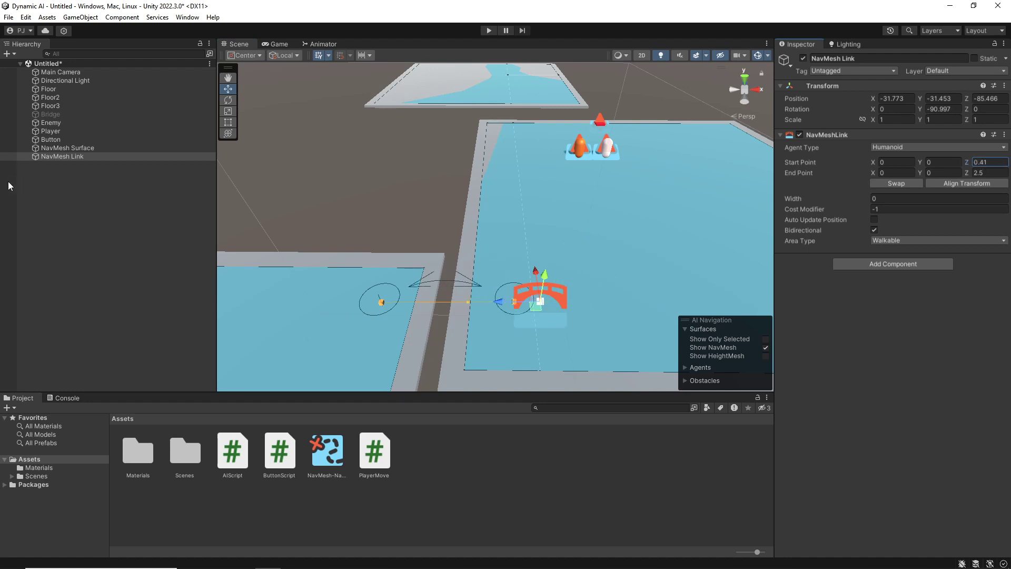
left_click(968, 173)
left_click_drag(968, 175, 969, 176)
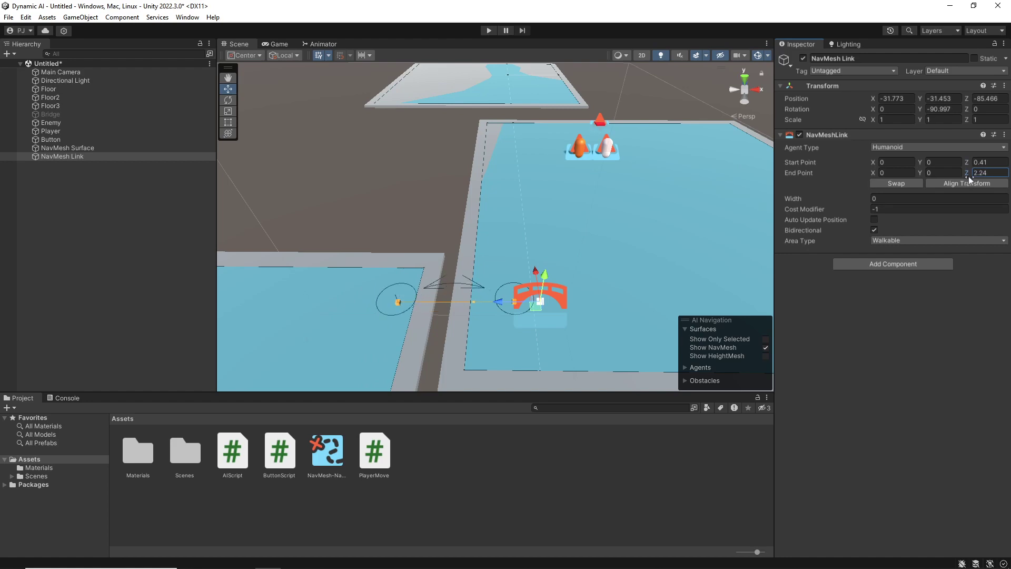
mouse_move(772, 219)
left_mouse_down()
mouse_move(622, 212)
mouse_move(760, 203)
left_mouse_up()
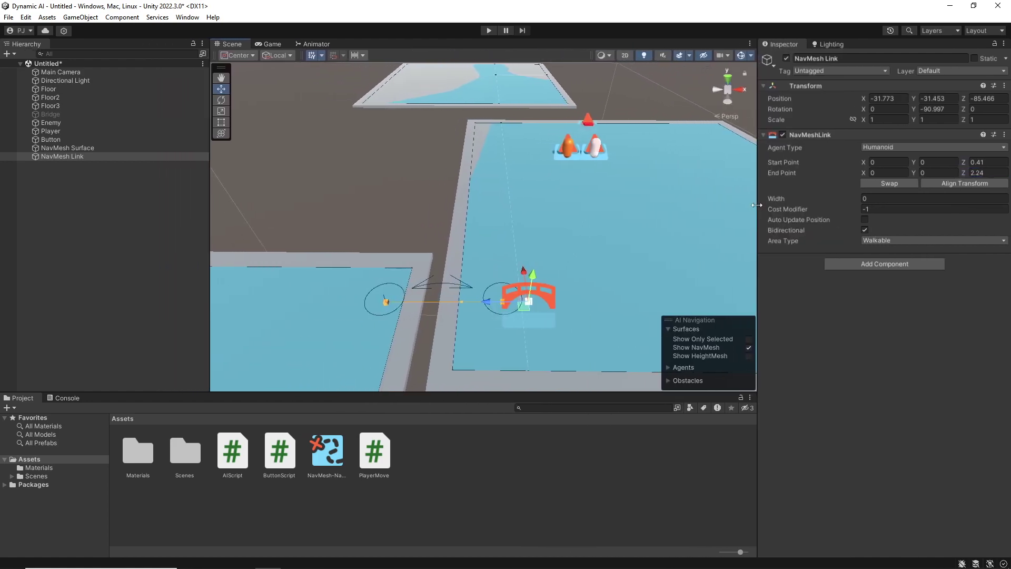
Set the NavMesh Link's Area Type to Jump
right_click_drag(615, 208, 482, 207)
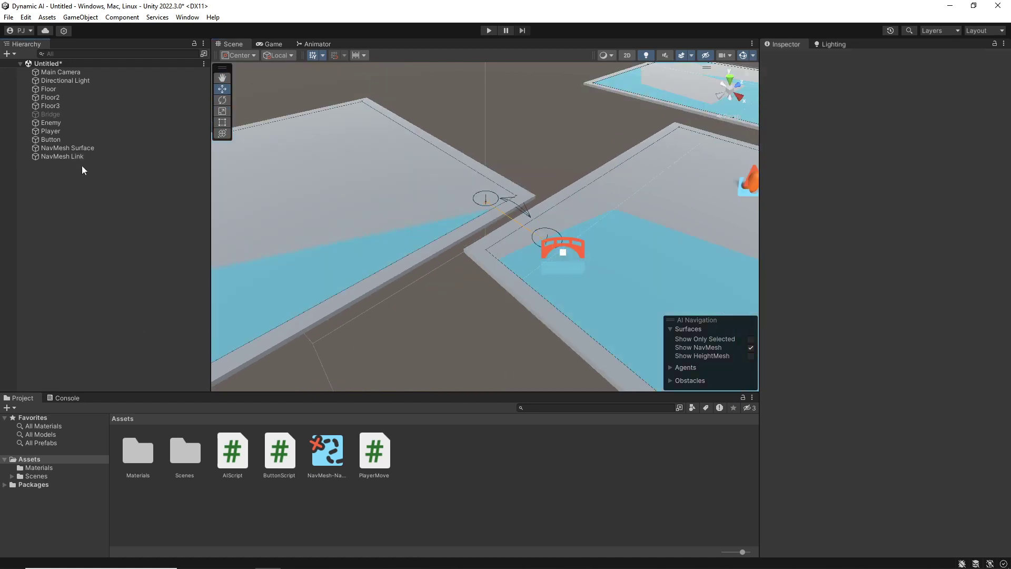
left_click(67, 156)
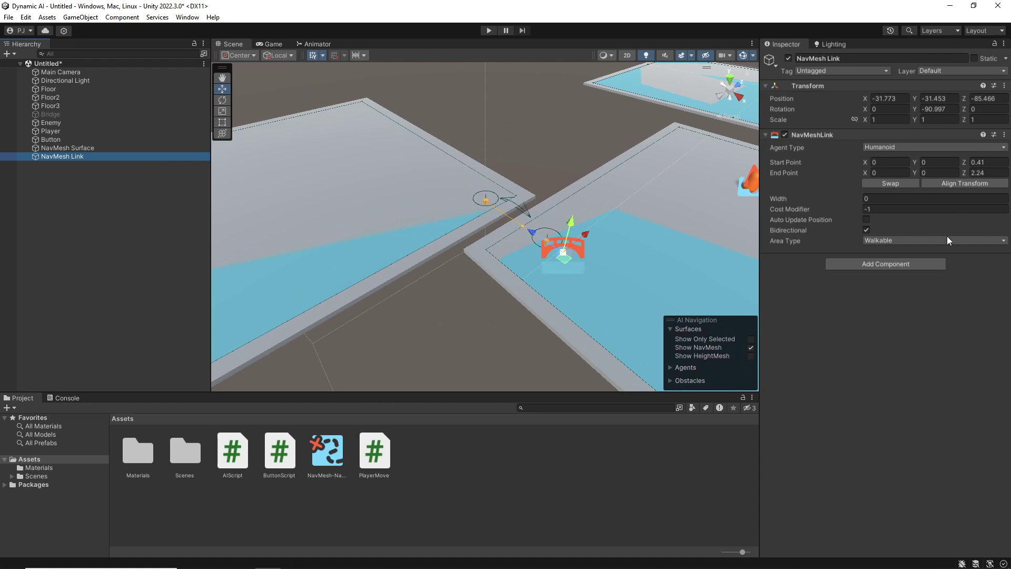
left_click(918, 241)
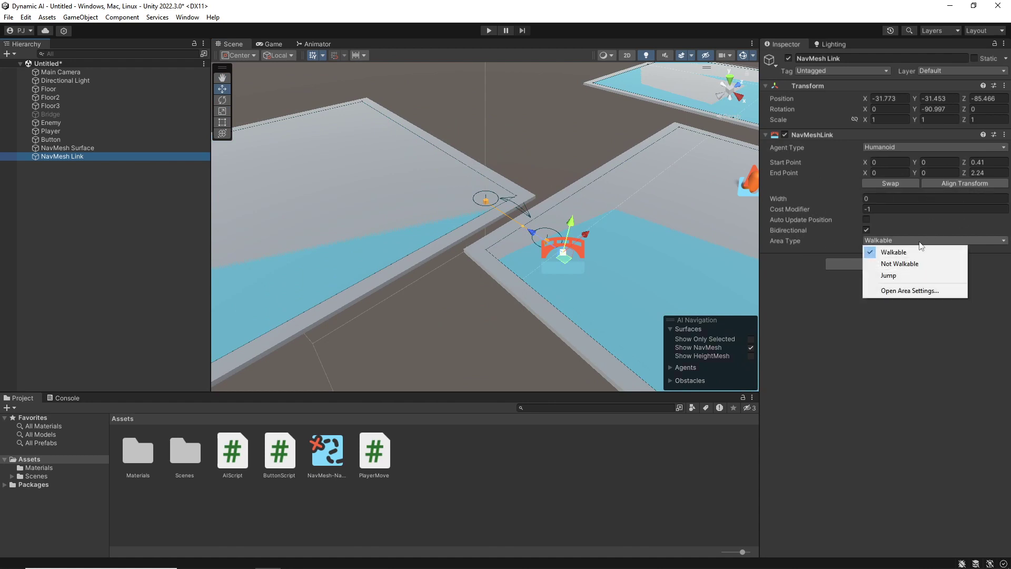
left_click(890, 276)
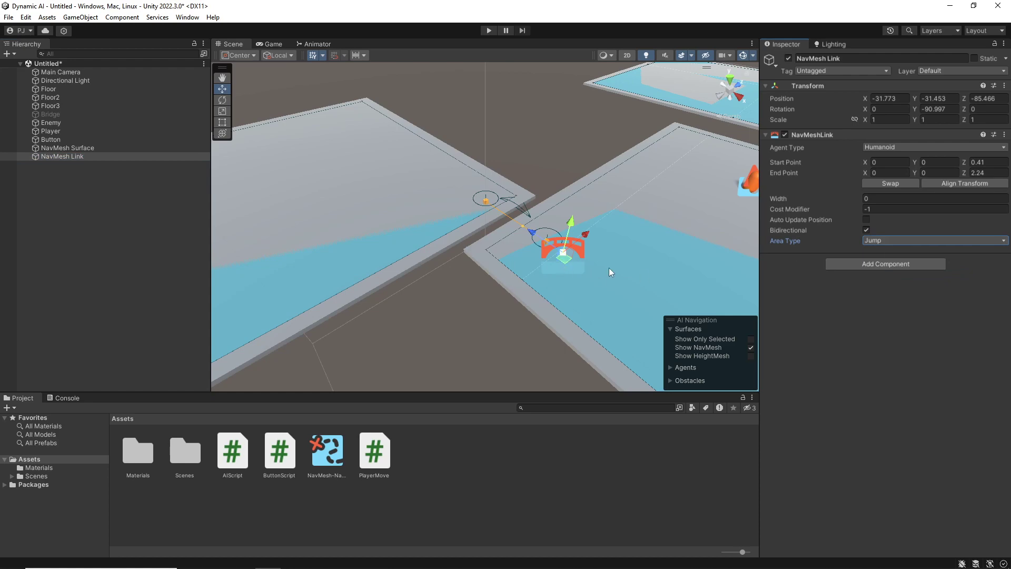
Align the Main Camera with a scene view that frames the three floors, the characters and the button, and check the game view
left_click(59, 220)
right_click_drag(498, 206, 402, 209)
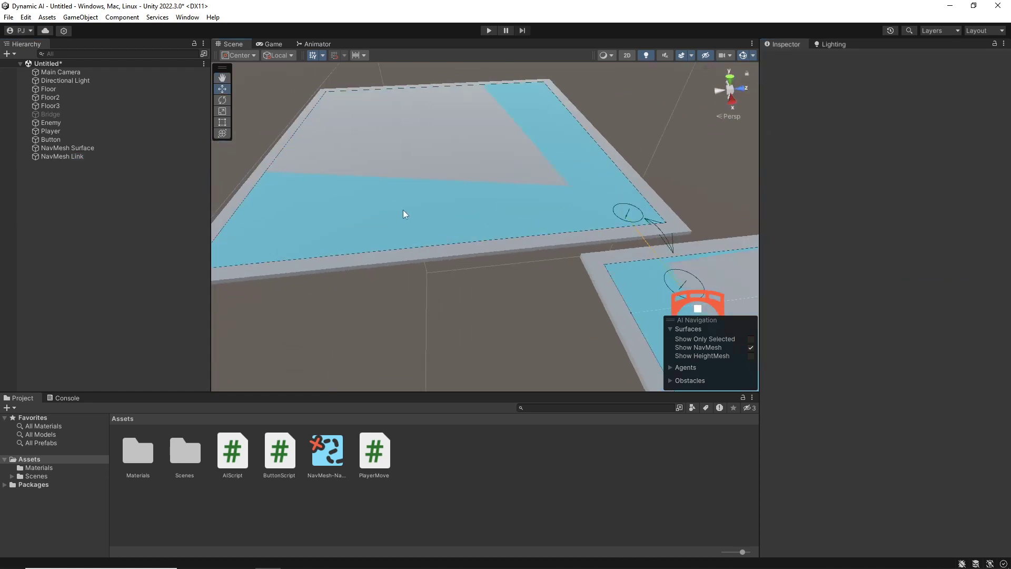
mouse_move(402, 209)
middle_mouse_down()
mouse_move(345, 210)
mouse_move(415, 228)
mouse_move(409, 219)
middle_mouse_up()
scroll(354, 212, "down", 5)
scroll(409, 219, "up", 6)
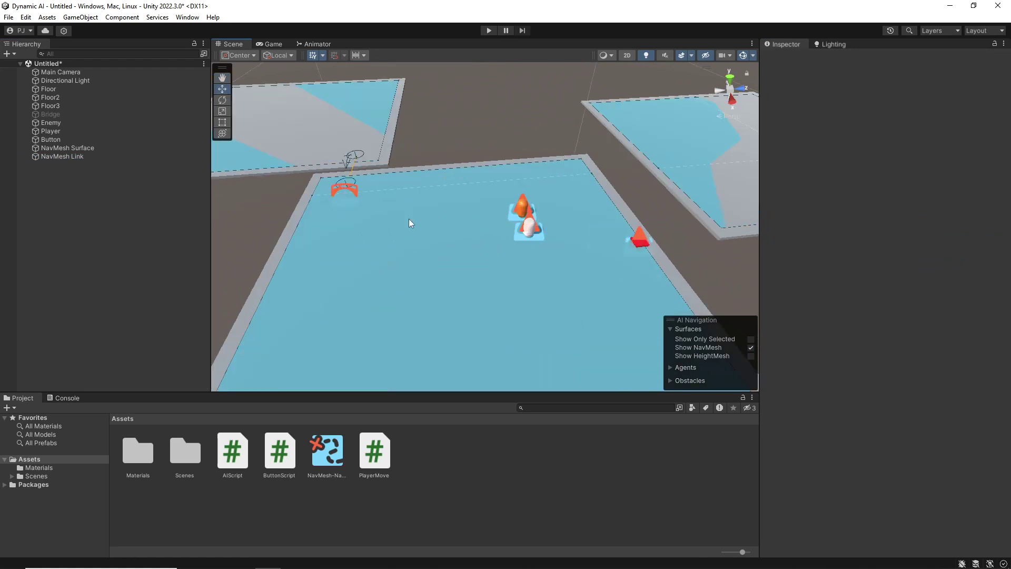
left_click(273, 44)
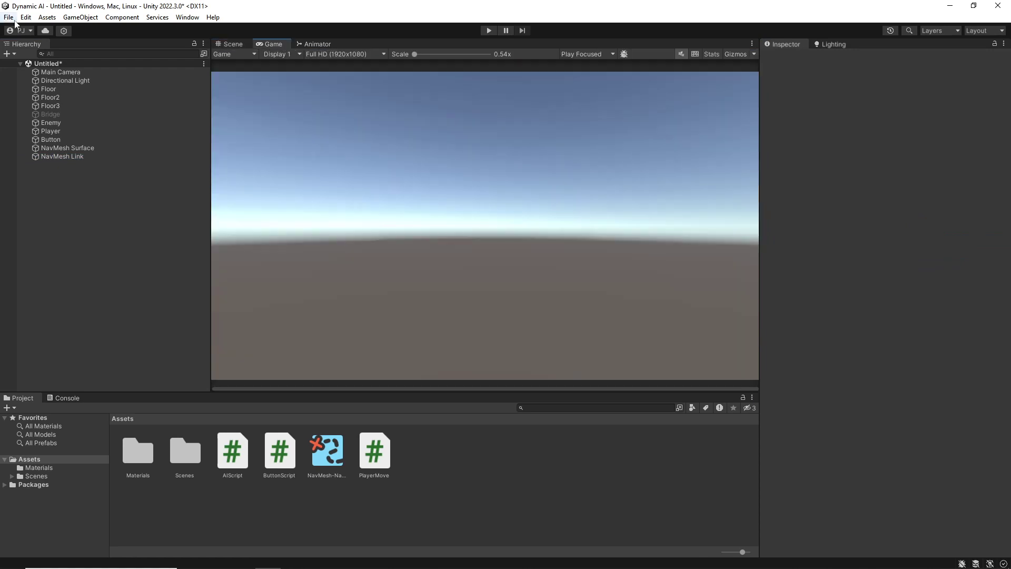
left_click(233, 44)
left_click(57, 72)
left_click(80, 17)
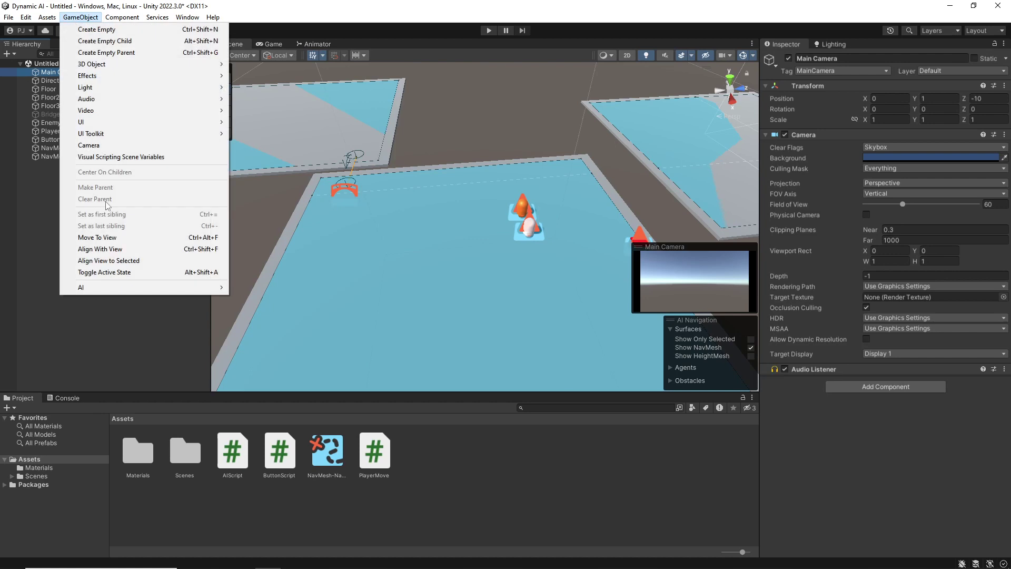
left_click(108, 249)
left_click(271, 44)
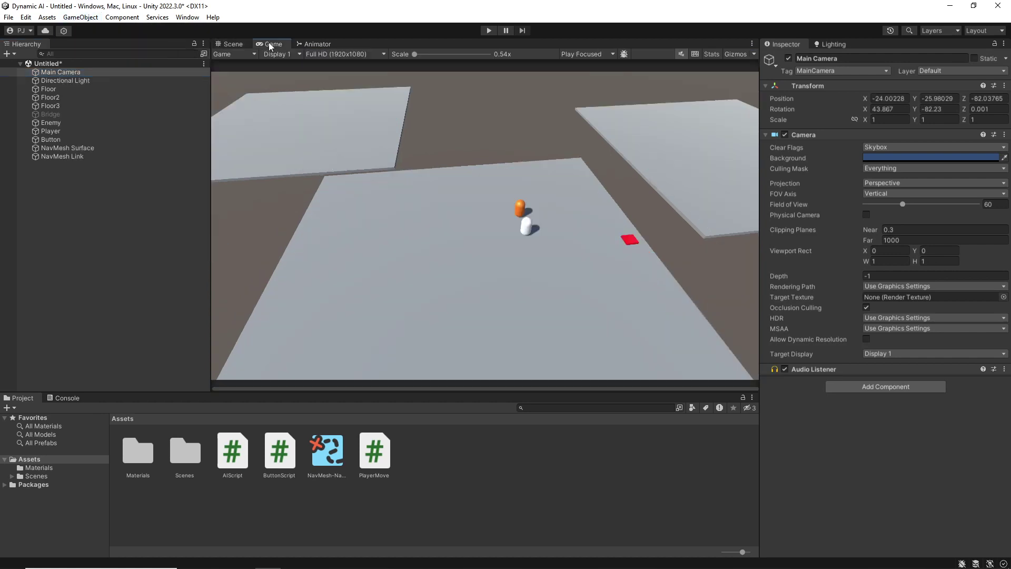
left_click(229, 44)
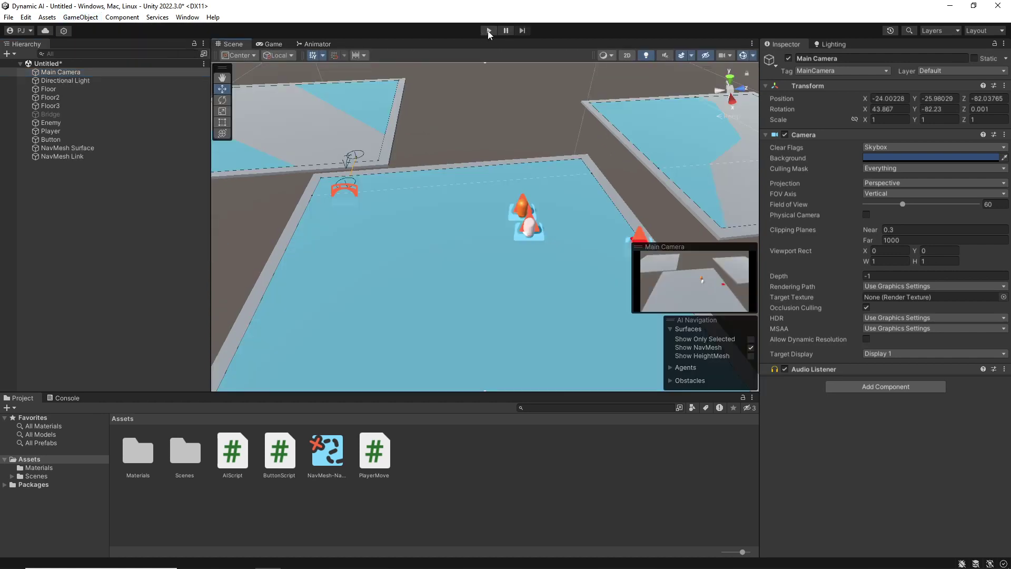
Test-run the scene by moving the Player across the floor to check whether the Enemy follows, and stop the run
middle_click_drag(562, 168, 550, 169)
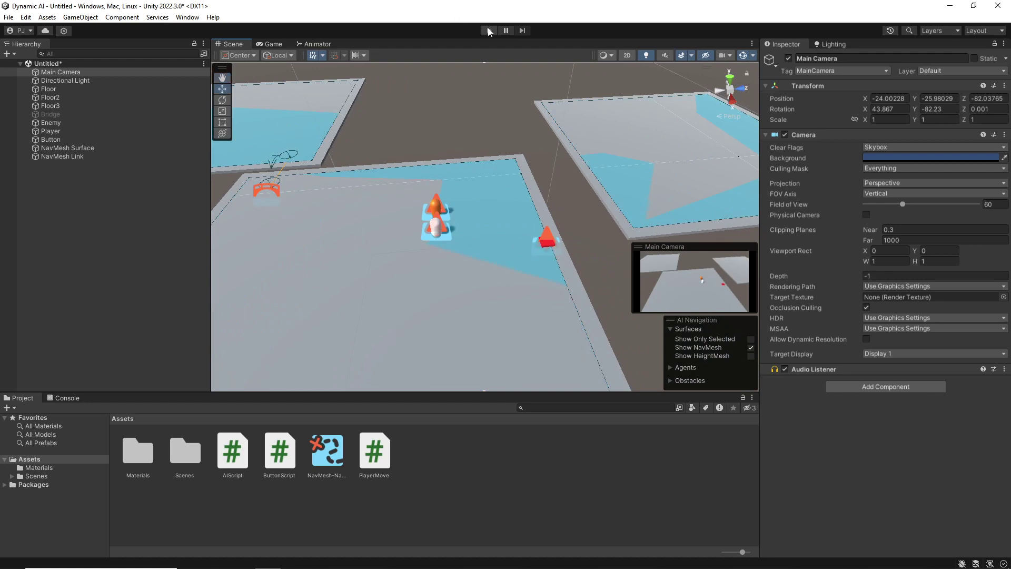
left_click(489, 31)
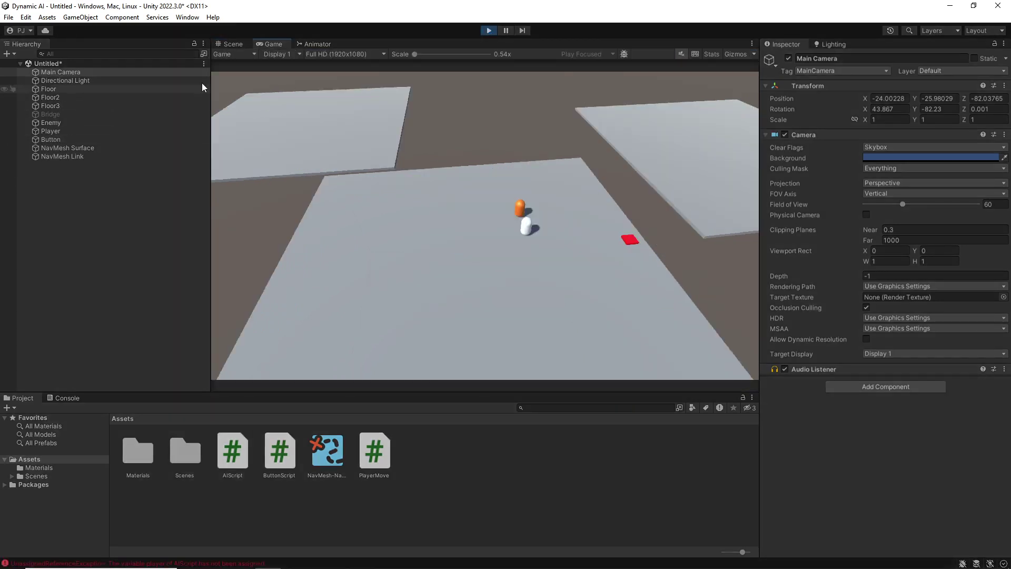
left_click(233, 44)
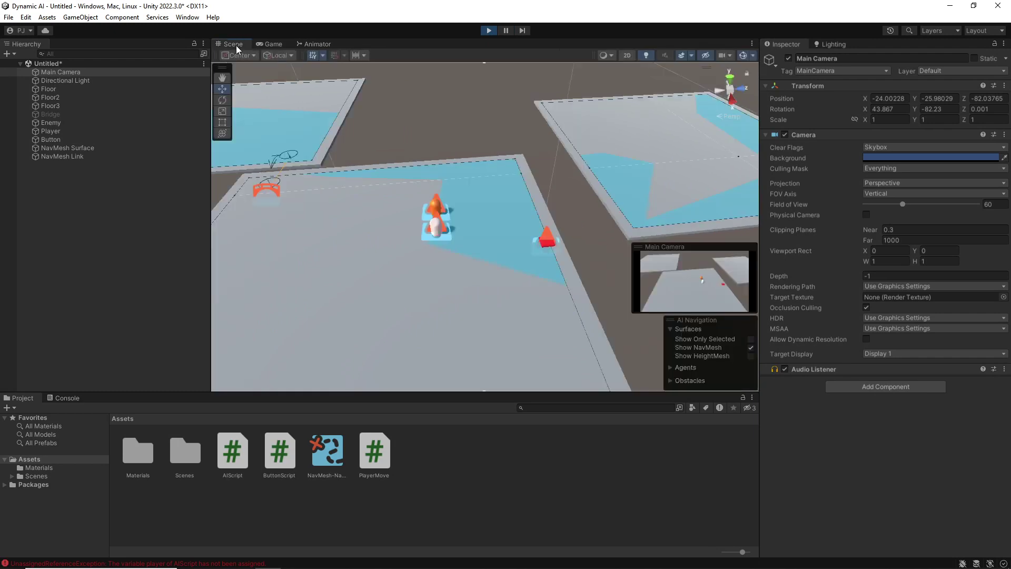
left_click(52, 130)
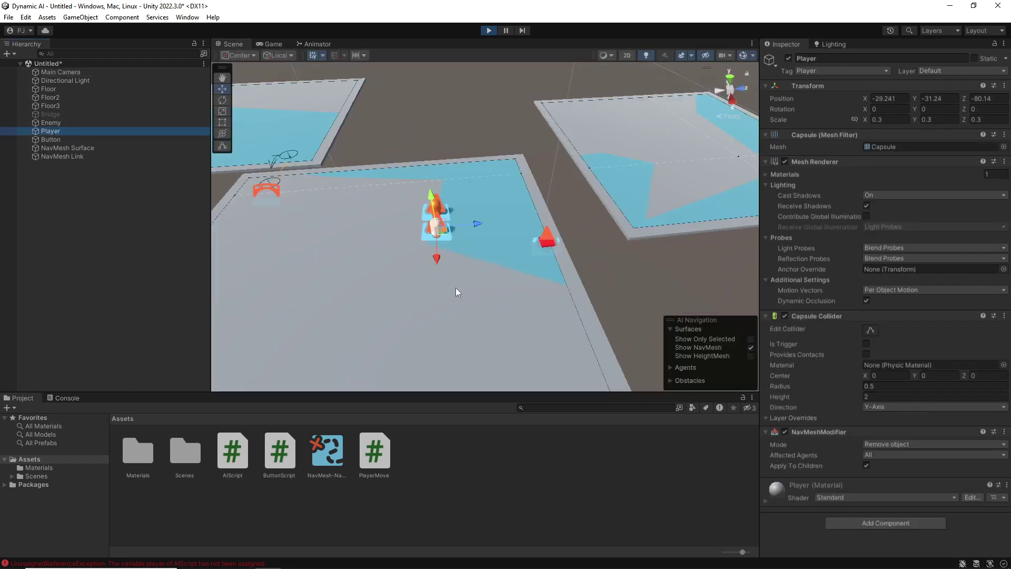
left_click_drag(437, 258, 446, 358)
left_click(488, 31)
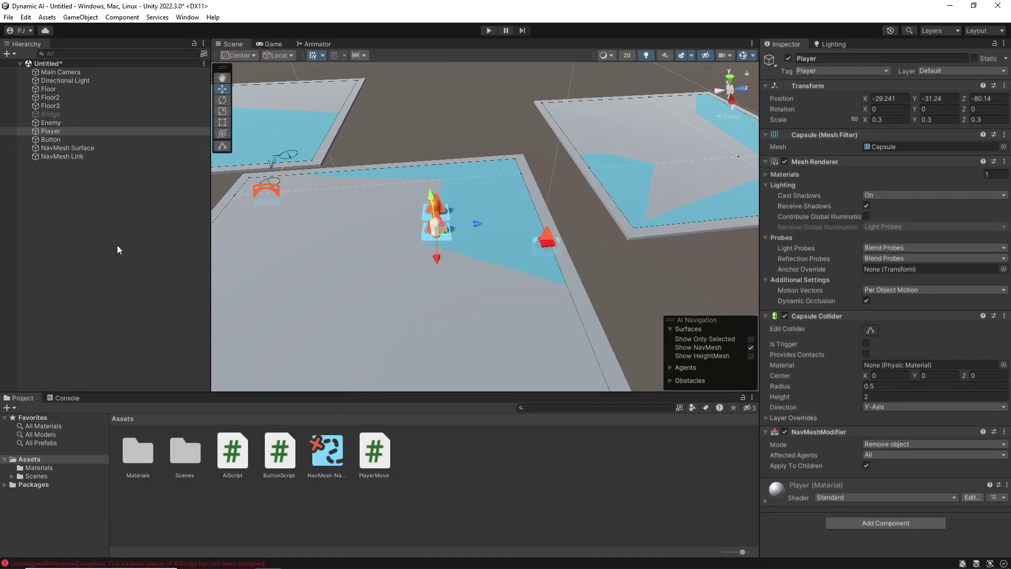
Assign the Player to the Player field of the Enemy's AI Script and clear the console
left_click(53, 123)
scroll(813, 385, "down", 10)
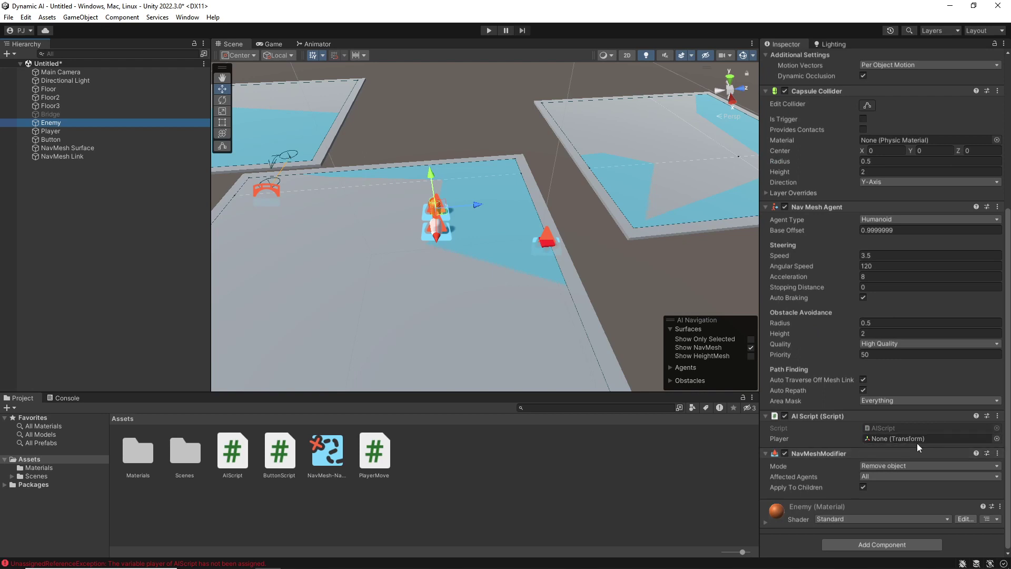
left_click_drag(50, 131, 911, 439)
left_click(64, 397)
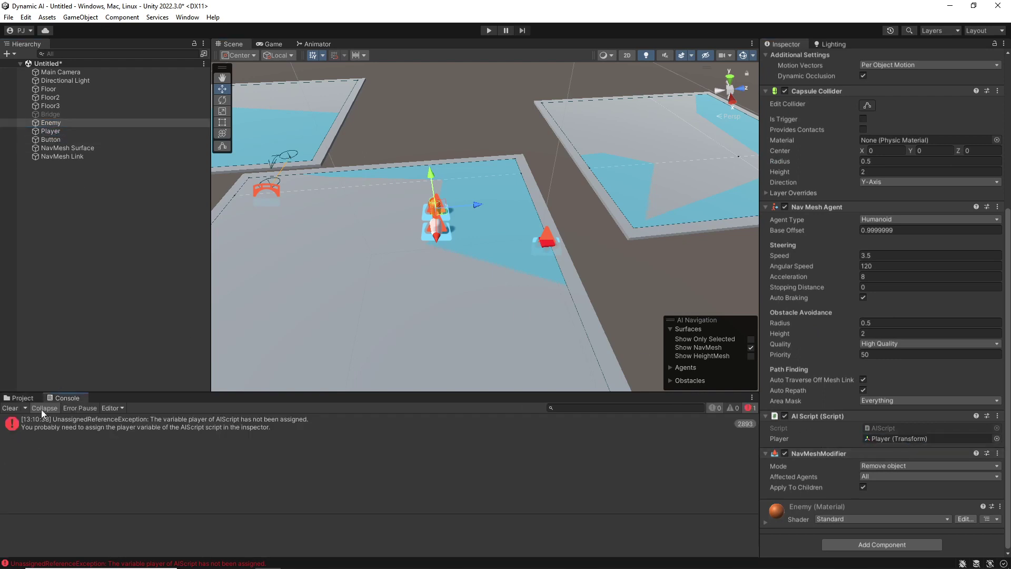
left_click(14, 407)
left_click(32, 397)
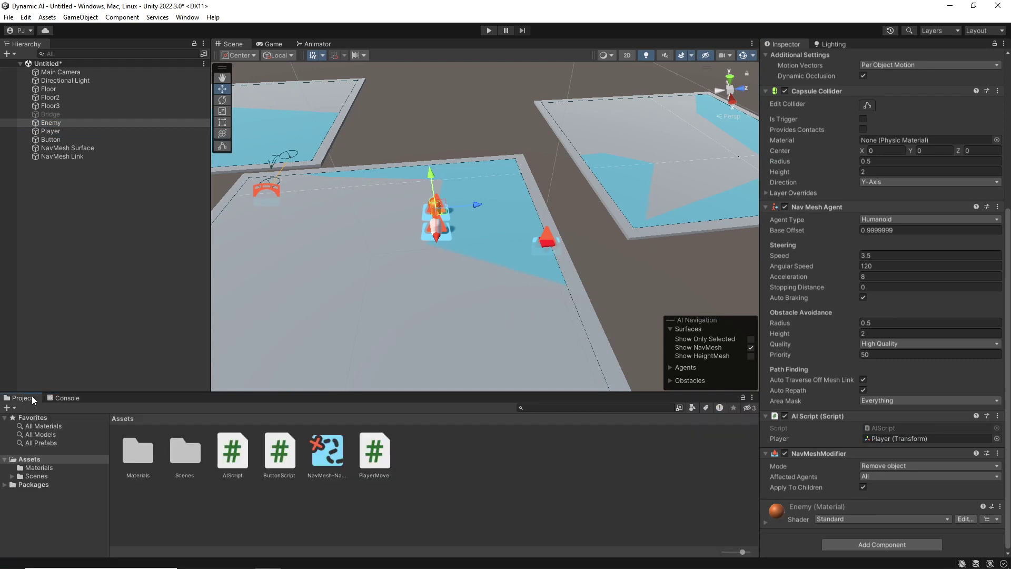
Run the scene and move the Player over the button and across the bridge to test the rebuilt NavMesh and Enemy pursuit
left_click(488, 30)
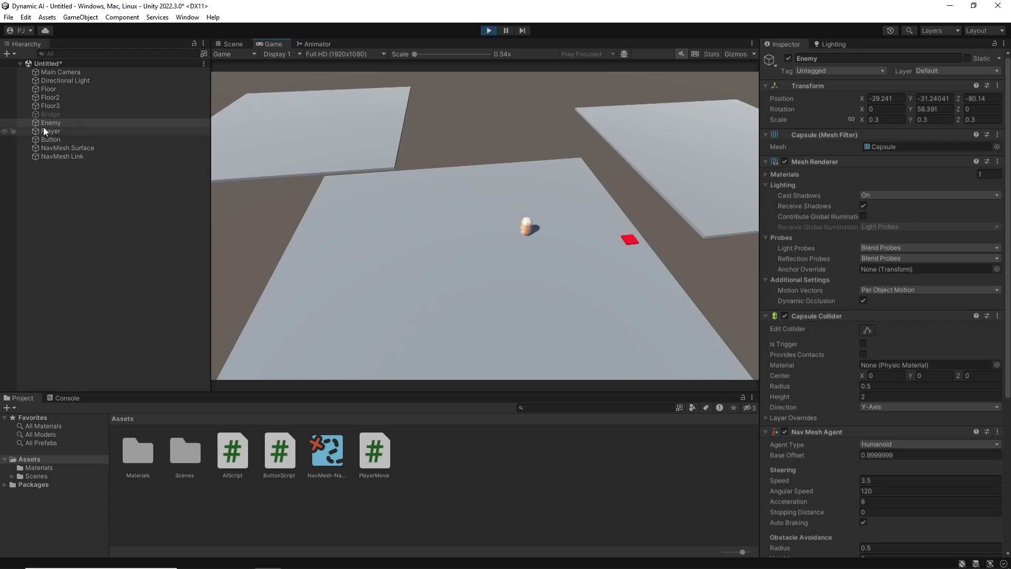
left_click(229, 44)
left_click(54, 132)
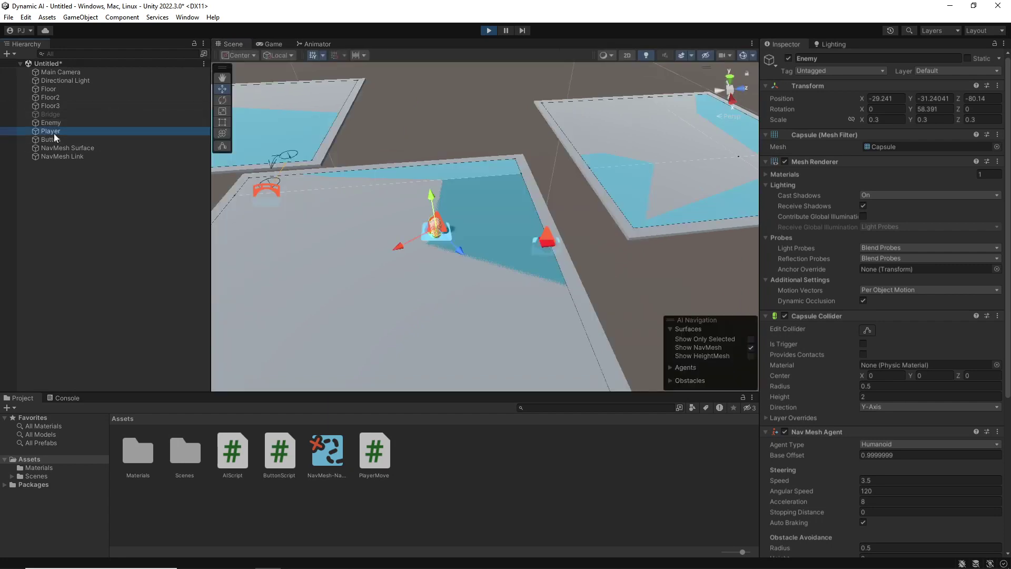
left_click_drag(441, 258, 535, 236)
left_click_drag(564, 201, 495, 236)
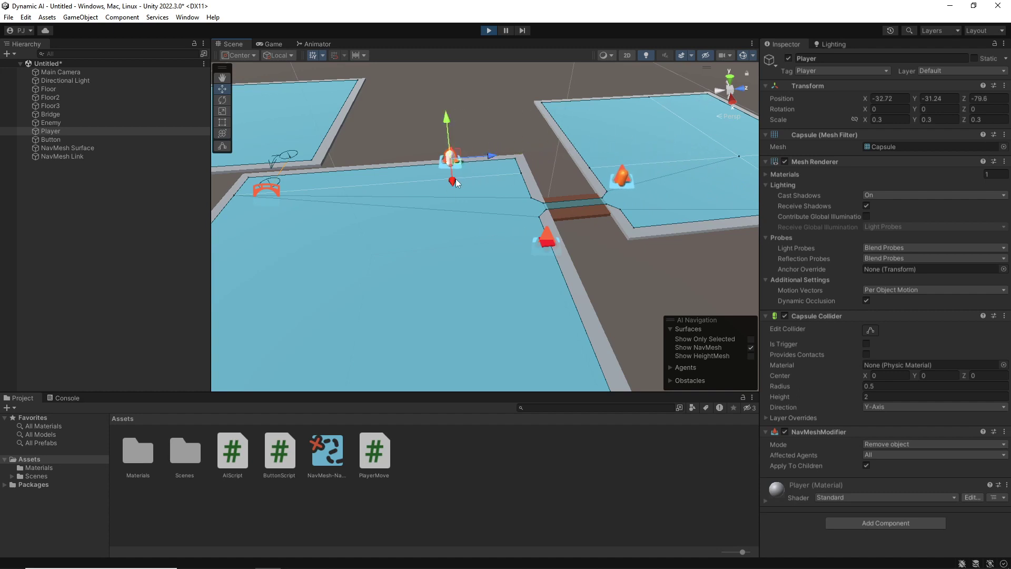
Move the Player past the narrow gap and back to the main floor to test whether the Enemy crosses the NavMesh Link
left_click_drag(453, 182, 451, 209)
middle_click_drag(412, 239, 456, 244)
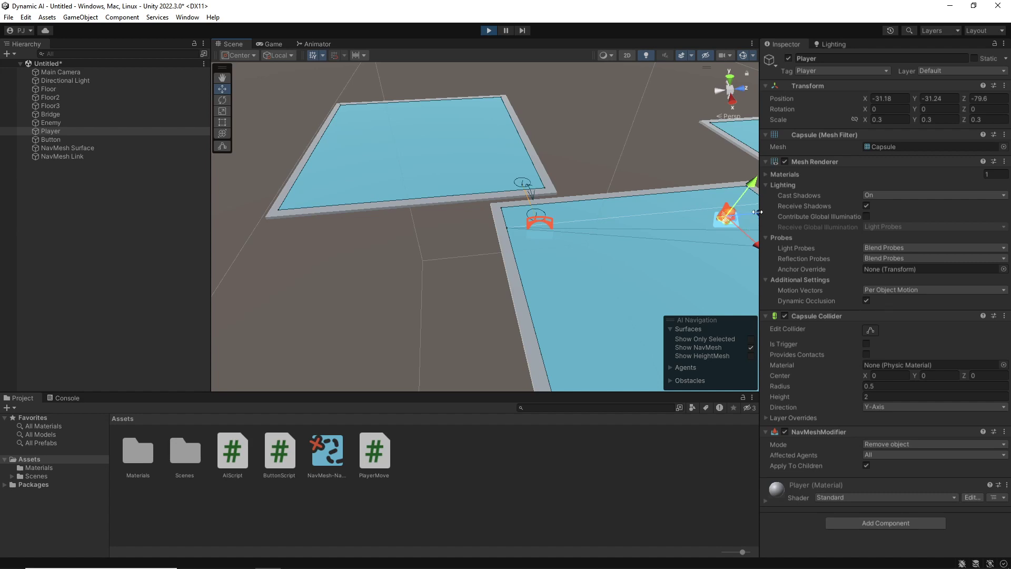
left_click_drag(757, 212, 373, 330)
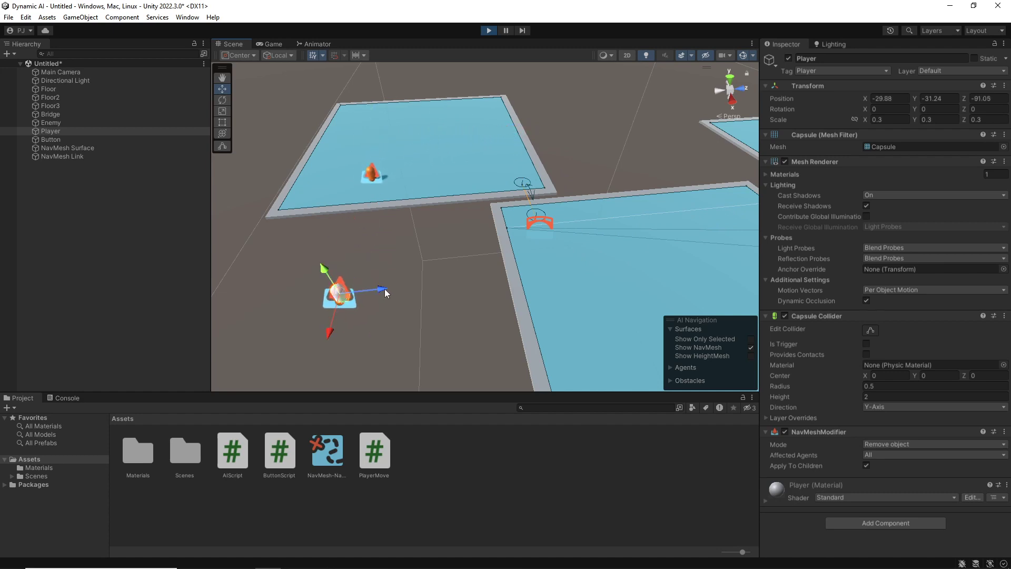
left_click_drag(385, 293, 657, 350)
middle_click_drag(530, 301, 491, 291)
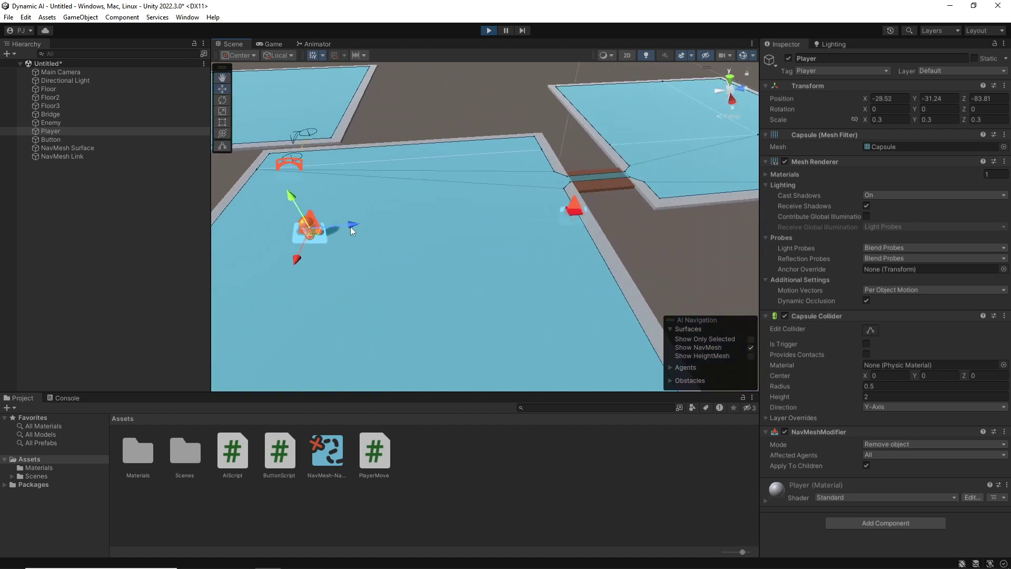
left_click_drag(353, 230, 522, 233)
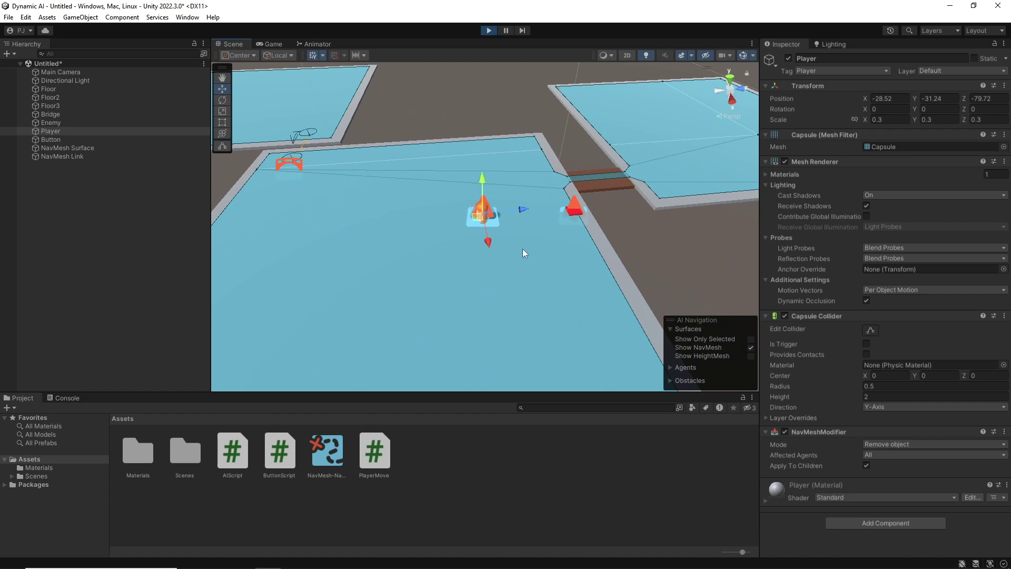
scroll(524, 248, "down", 3)
middle_click_drag(517, 260, 554, 272)
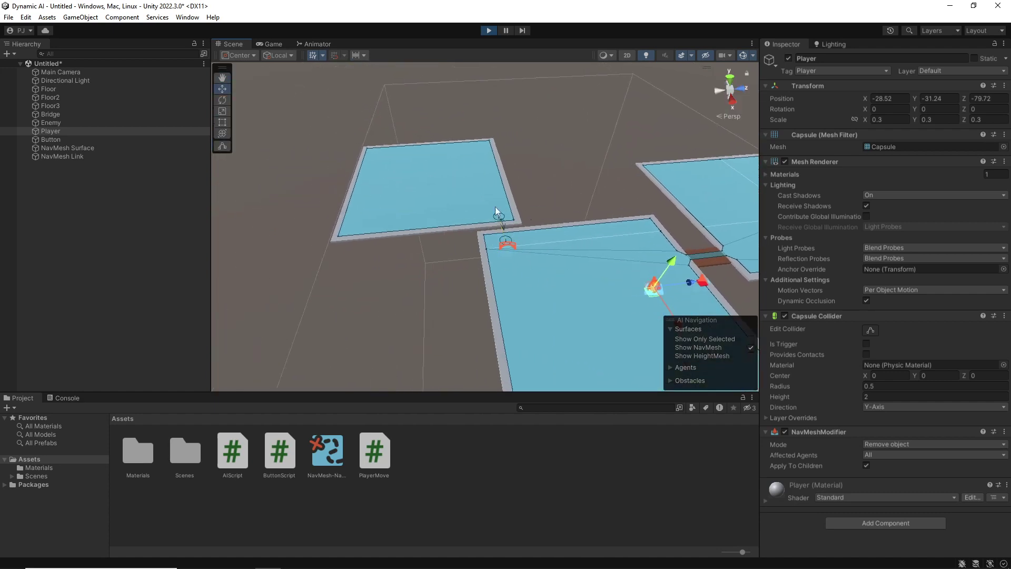